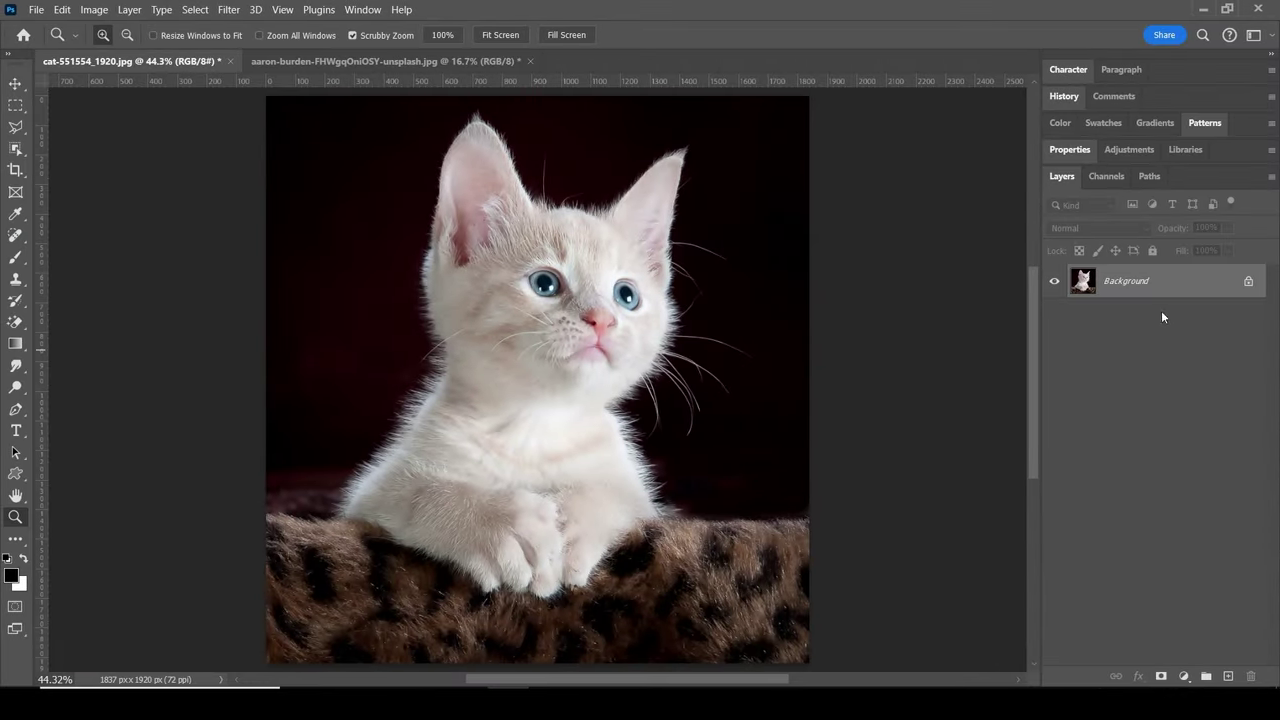
# Check the kitten's fur up close, fit the photo on screen, and duplicate Background into Background copy
pyautogui.moveTo(583, 260); pyautogui.dragTo(635, 308)
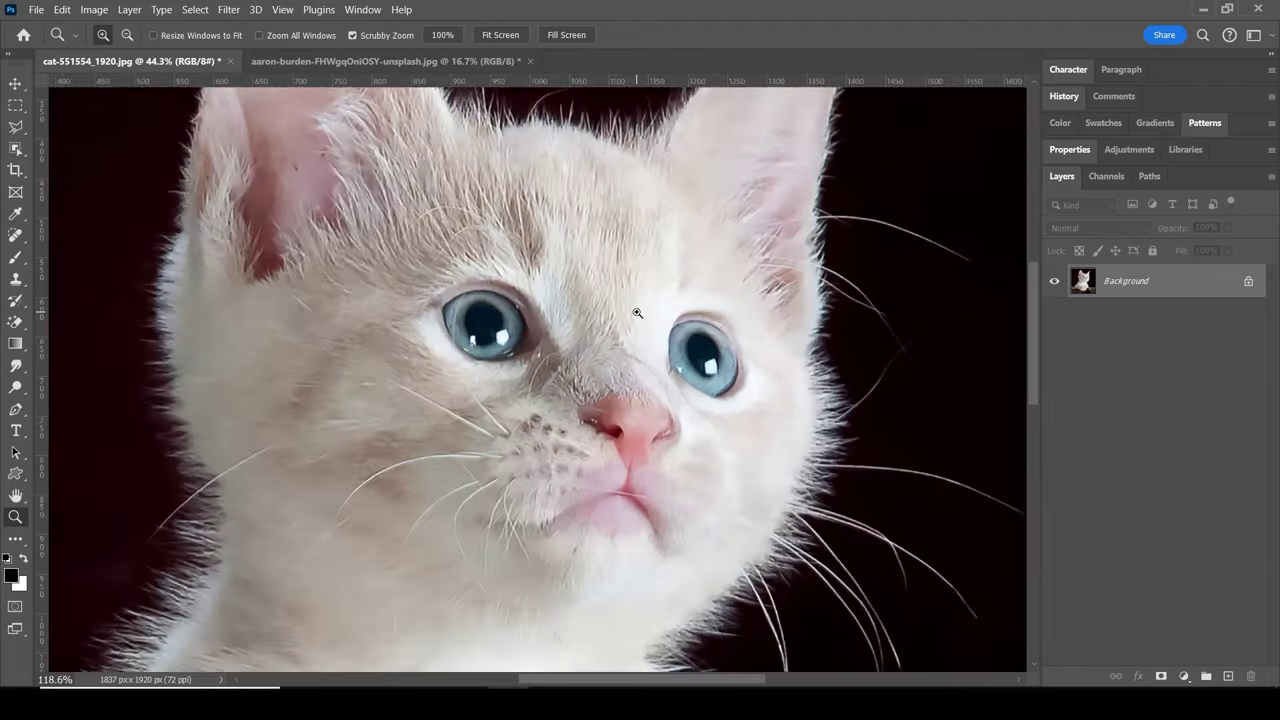
pyautogui.rightClick(632, 304)
pyautogui.click(651, 309)
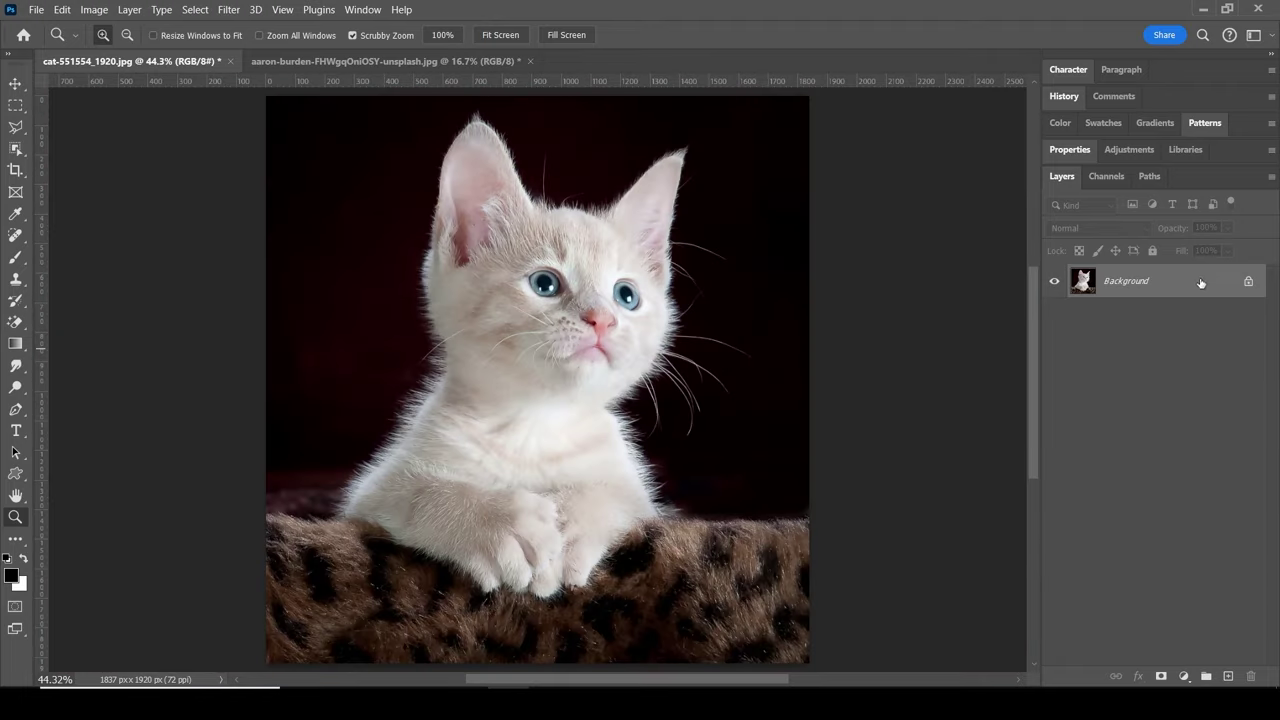
pyautogui.moveTo(1201, 283)
pyautogui.mouseDown()
pyautogui.moveTo(1216, 676)
pyautogui.moveTo(1229, 679)
pyautogui.mouseUp()
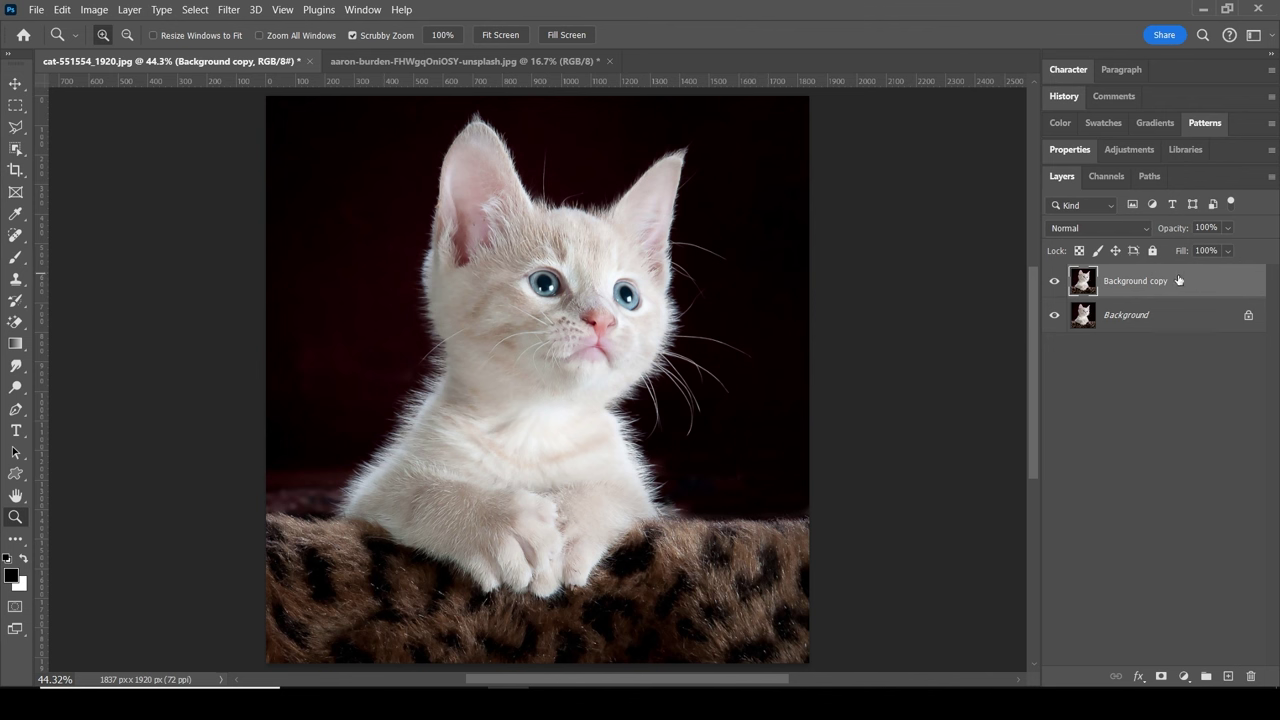
# Lasso loosely around the kitten and rug and turn that selection into a mask on Background copy
pyautogui.click(12, 131)
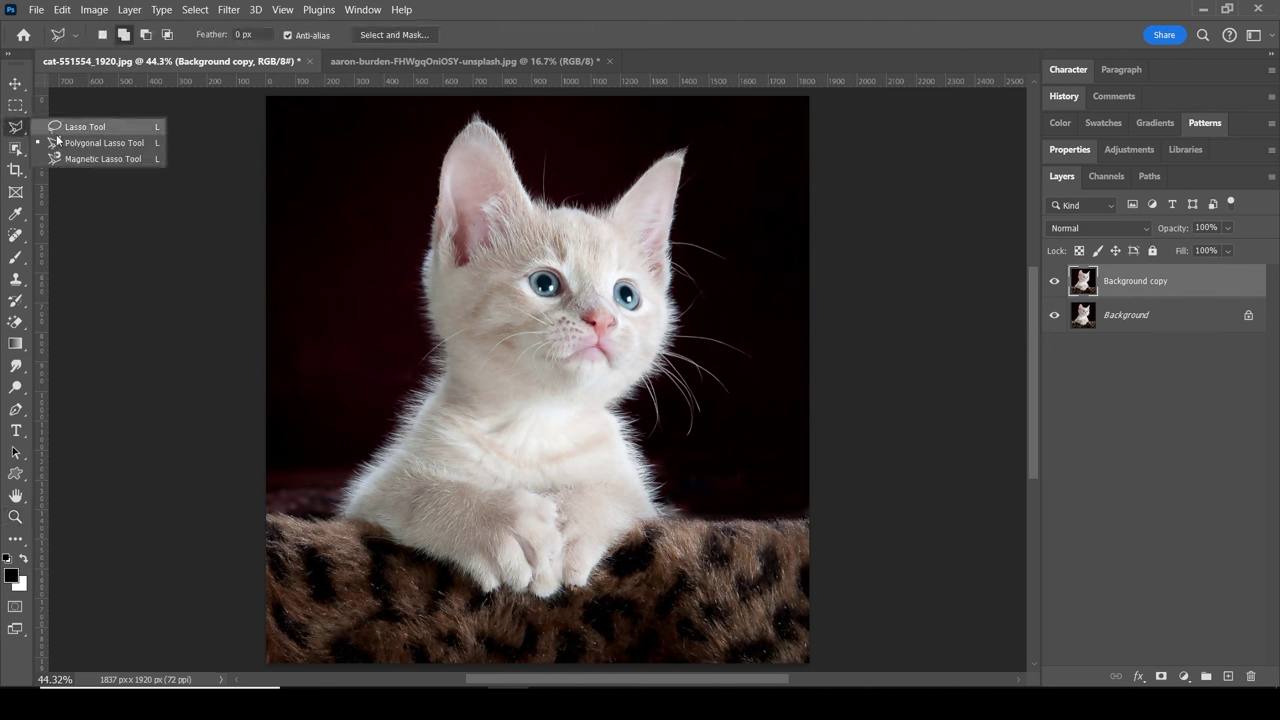
pyautogui.click(80, 127)
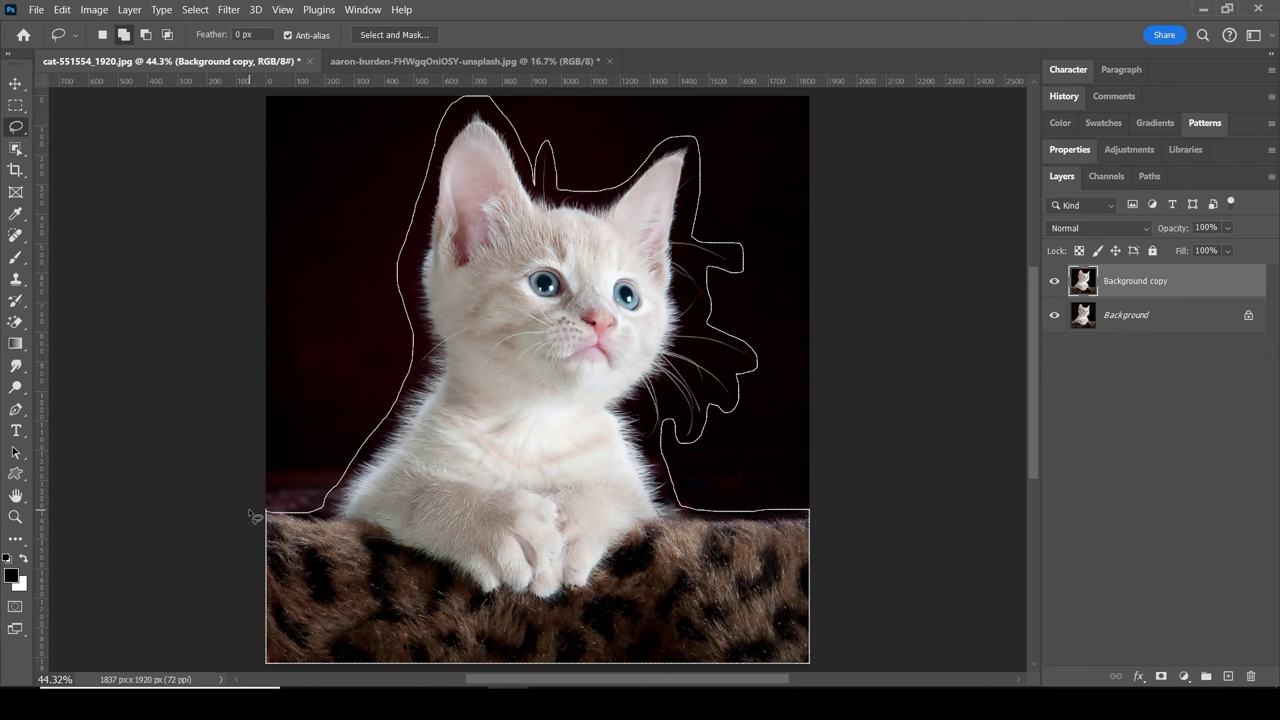
pyautogui.moveTo(255, 517); pyautogui.dragTo(258, 515)
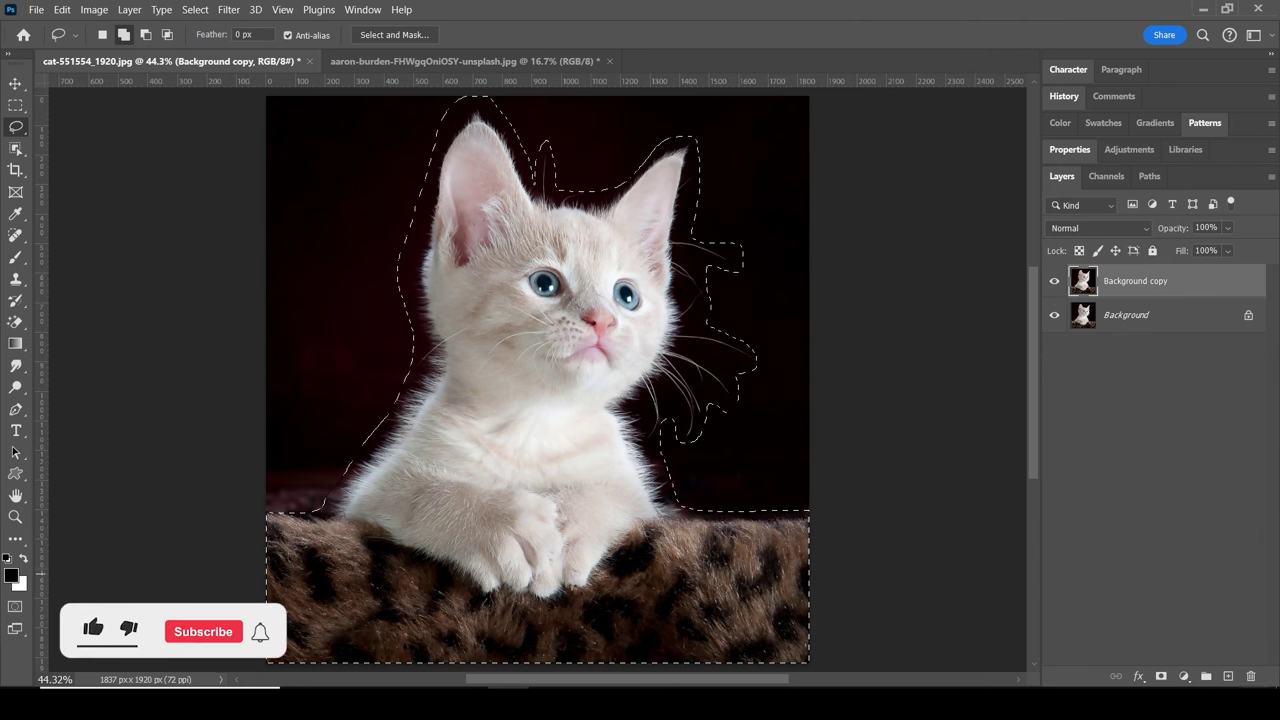
pyautogui.click(1161, 676)
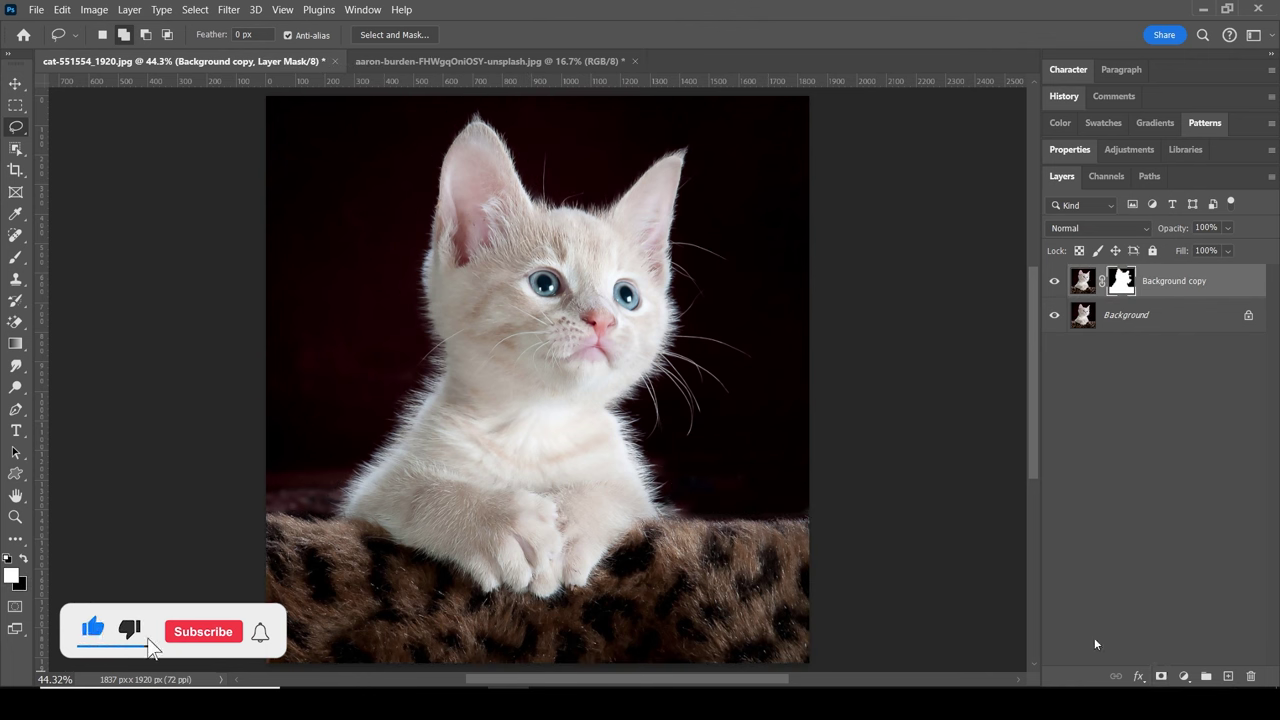
# Open Select and Mask from the Background copy layer mask's context menu
pyautogui.press('z')
pyautogui.rightClick(580, 305)
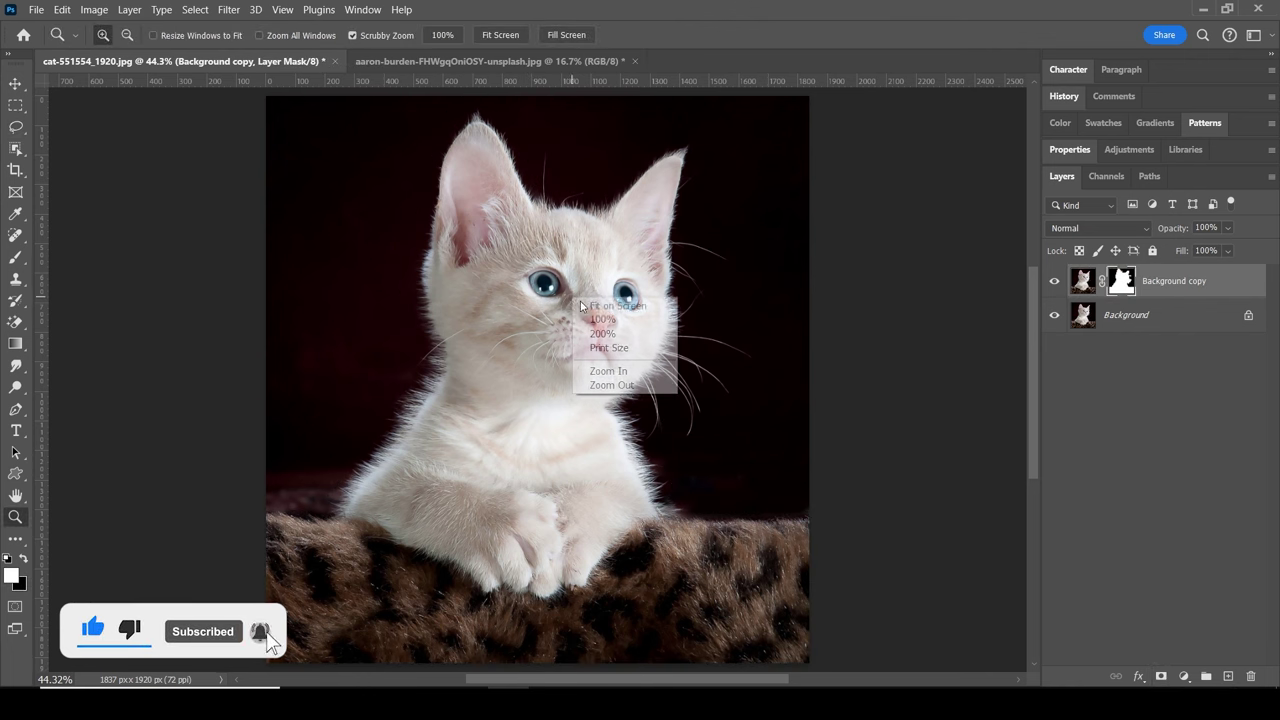
pyautogui.press('Escape')
pyautogui.rightClick(1120, 280)
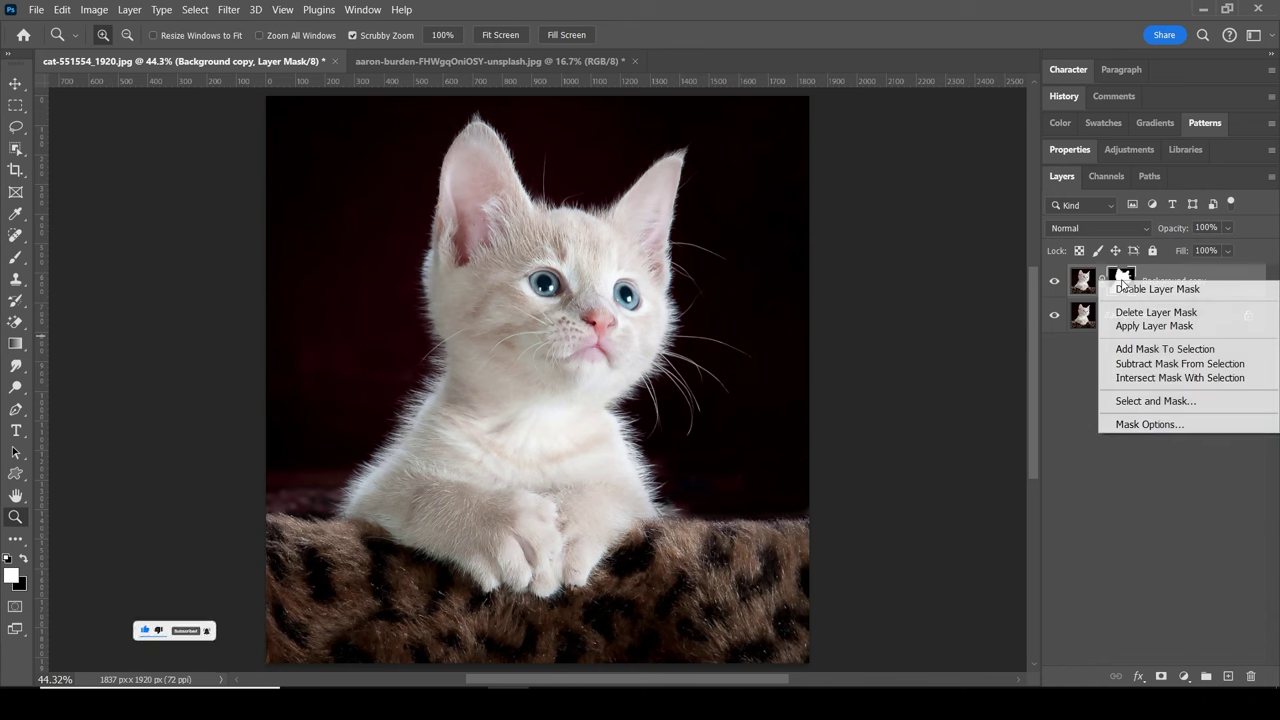
pyautogui.click(1141, 402)
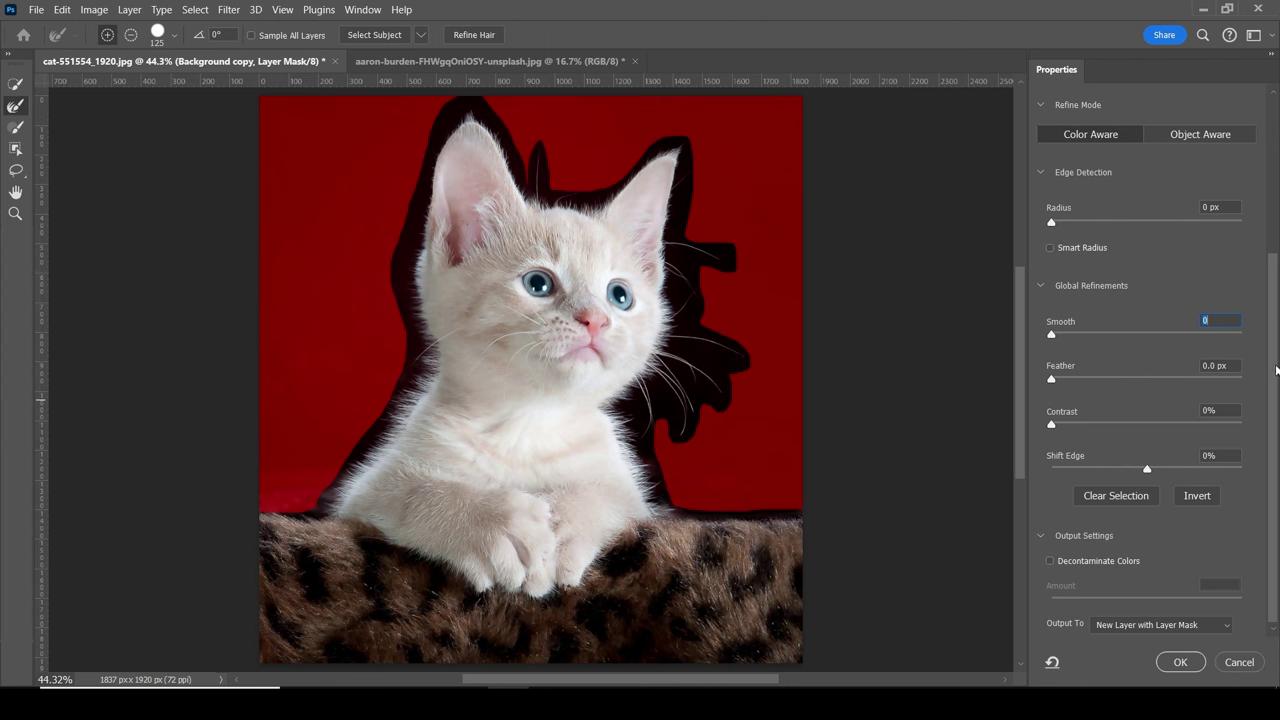
# Apply Refine Hair, then brush edge refinement along the kitten's lower-left fur where it meets the rug
pyautogui.scroll(1, 1278, 301)
pyautogui.moveTo(1278, 301); pyautogui.dragTo(1278, 183)
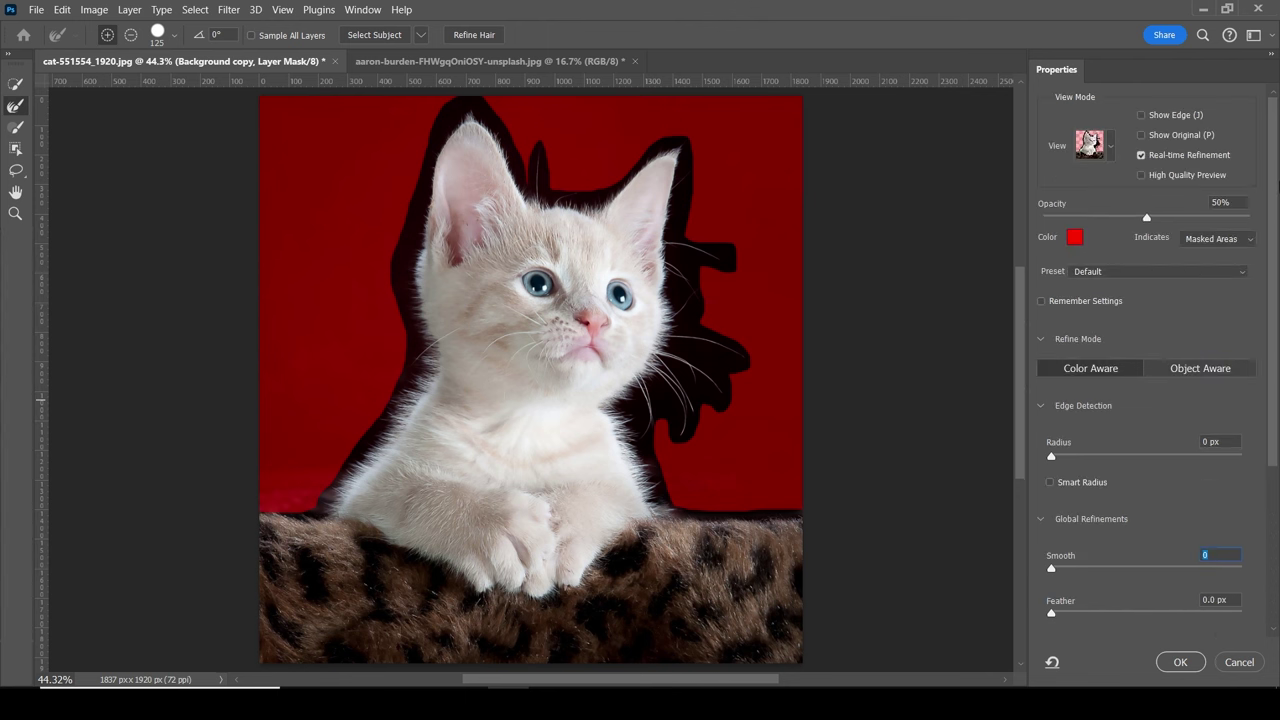
pyautogui.click(471, 34)
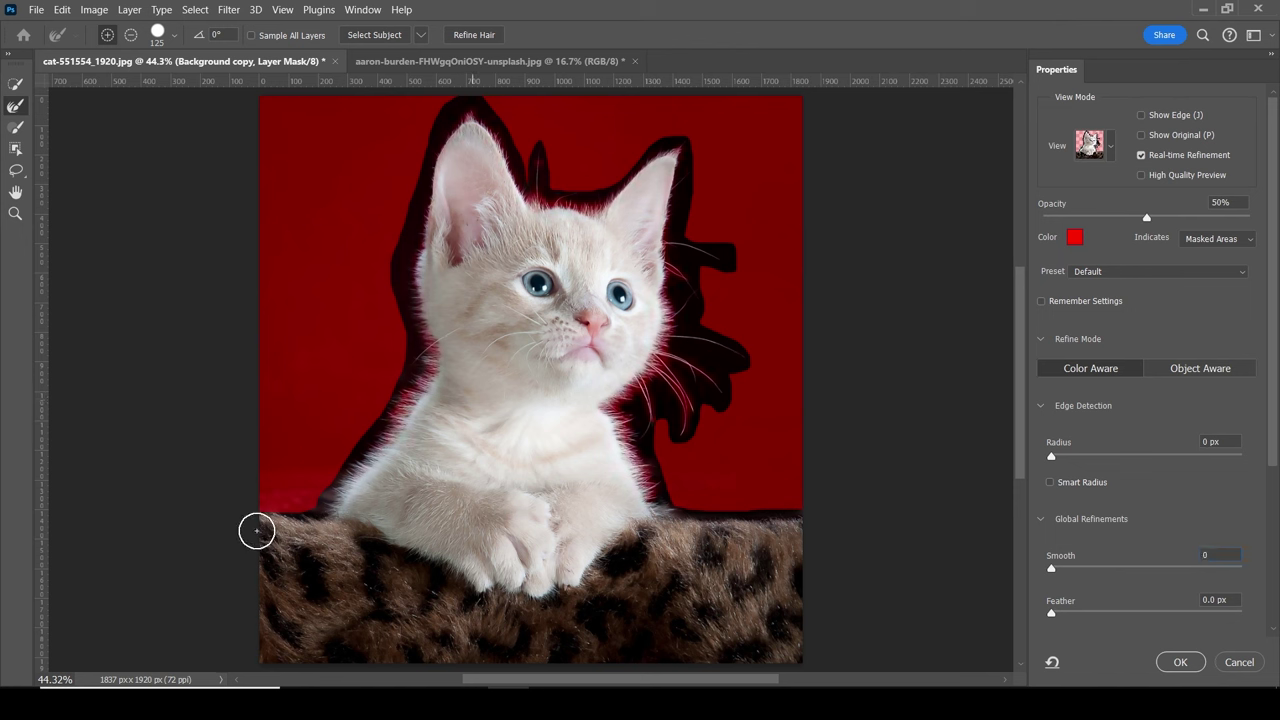
pyautogui.moveTo(254, 529)
pyautogui.mouseDown()
pyautogui.moveTo(363, 436)
pyautogui.moveTo(320, 514)
pyautogui.moveTo(411, 374)
pyautogui.moveTo(420, 346)
pyautogui.moveTo(397, 277)
pyautogui.moveTo(408, 288)
pyautogui.moveTo(426, 143)
pyautogui.moveTo(461, 105)
pyautogui.moveTo(489, 114)
pyautogui.moveTo(537, 195)
pyautogui.moveTo(543, 143)
pyautogui.moveTo(563, 194)
pyautogui.moveTo(678, 146)
pyautogui.moveTo(691, 183)
pyautogui.moveTo(677, 229)
pyautogui.moveTo(724, 262)
pyautogui.moveTo(680, 283)
pyautogui.moveTo(686, 320)
pyautogui.moveTo(634, 417)
pyautogui.moveTo(666, 506)
pyautogui.moveTo(738, 507)
pyautogui.moveTo(680, 431)
pyautogui.moveTo(730, 349)
pyautogui.moveTo(717, 411)
pyautogui.moveTo(700, 294)
pyautogui.moveTo(658, 437)
pyautogui.mouseUp()
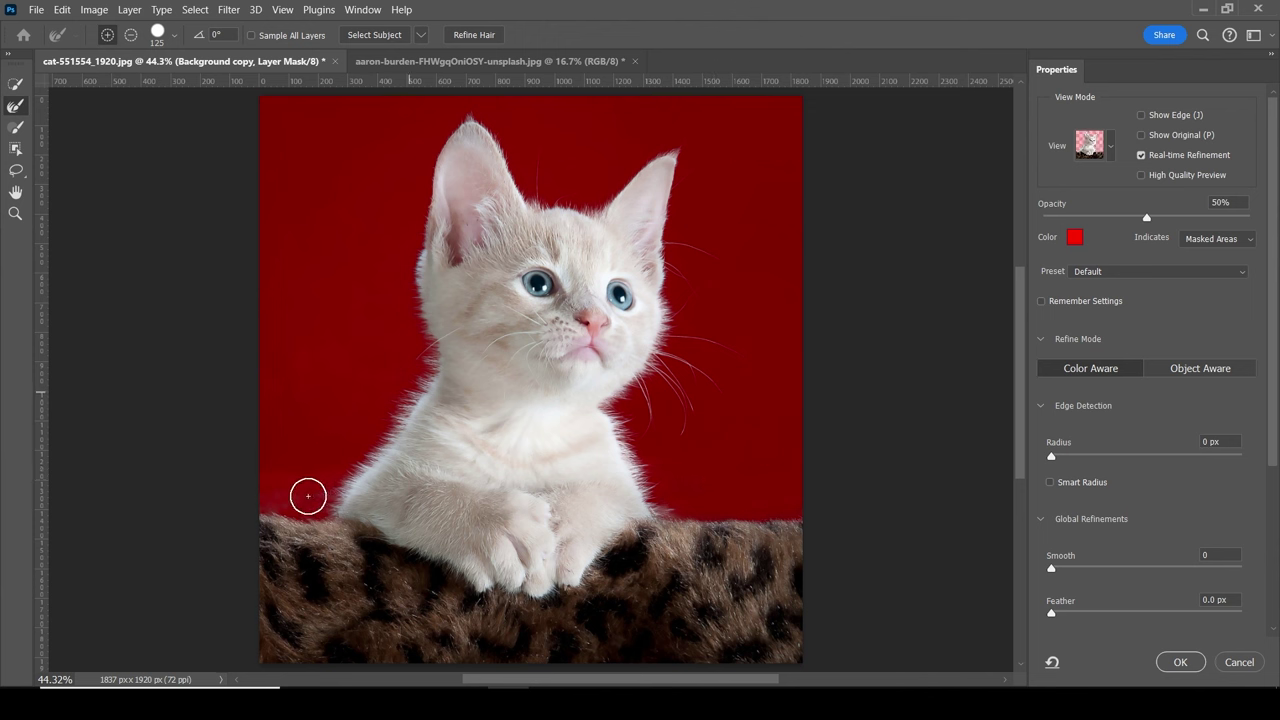
pyautogui.moveTo(308, 496); pyautogui.dragTo(291, 480)
pyautogui.moveTo(296, 489); pyautogui.dragTo(211, 481)
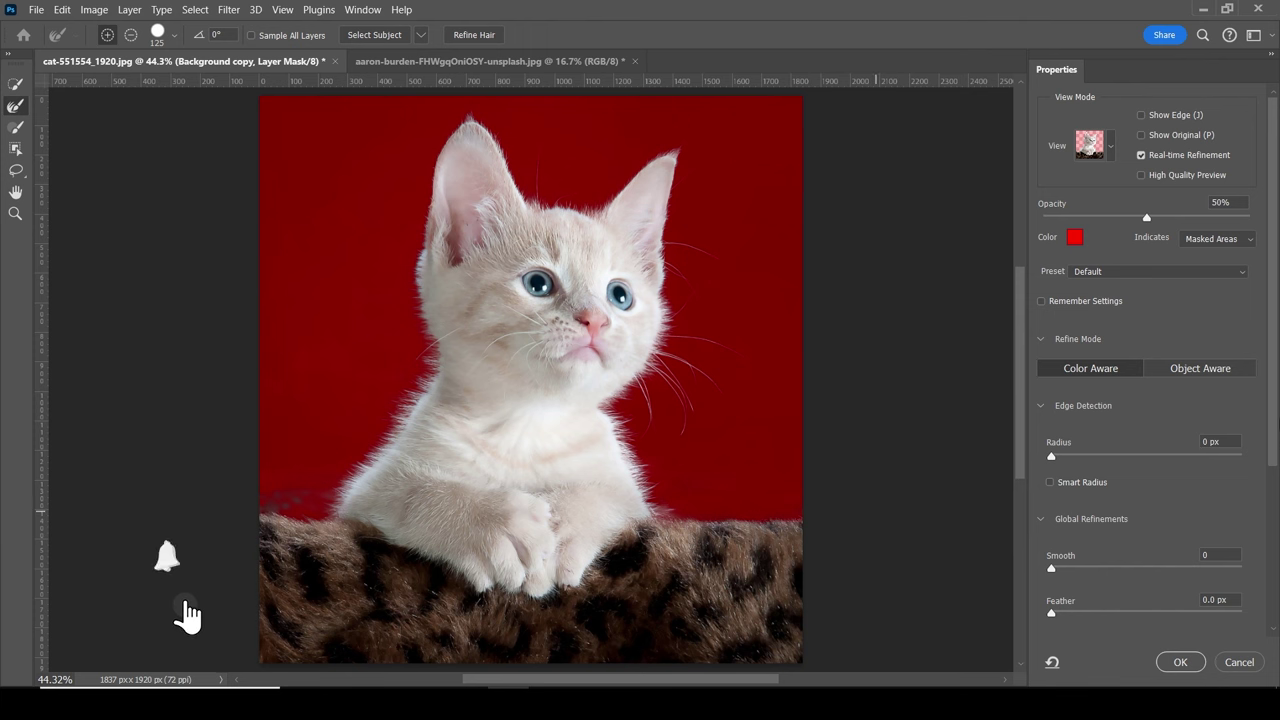
# Enable Decontaminate Colors at 100%, retouch the left fur edge, and output to a new masked layer
pyautogui.moveTo(1274, 397); pyautogui.dragTo(1274, 598)
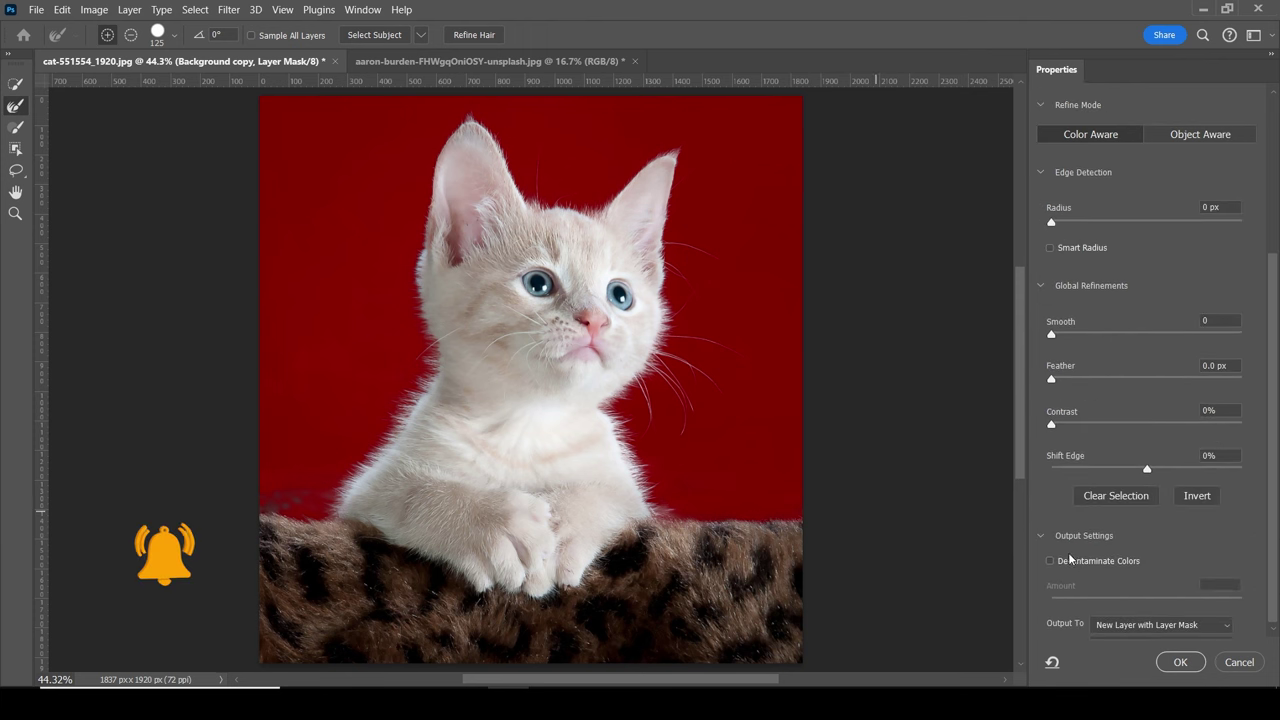
pyautogui.click(1050, 561)
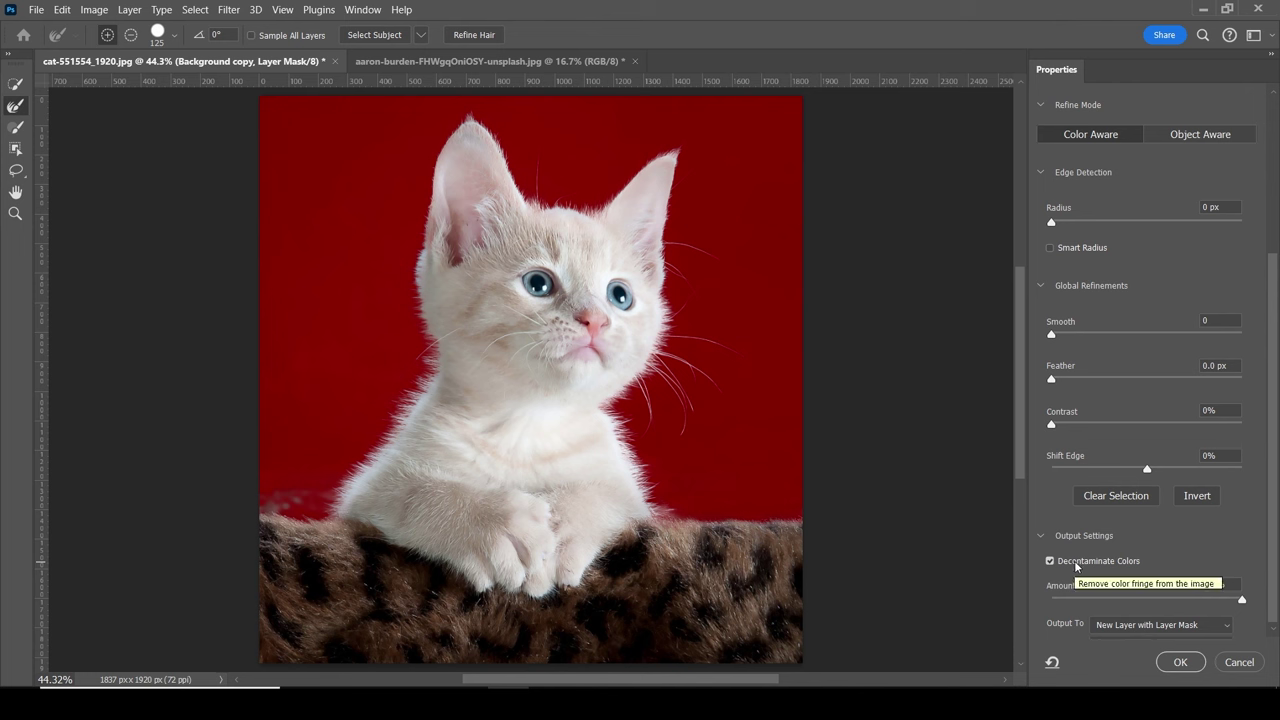
pyautogui.moveTo(294, 463); pyautogui.dragTo(270, 493)
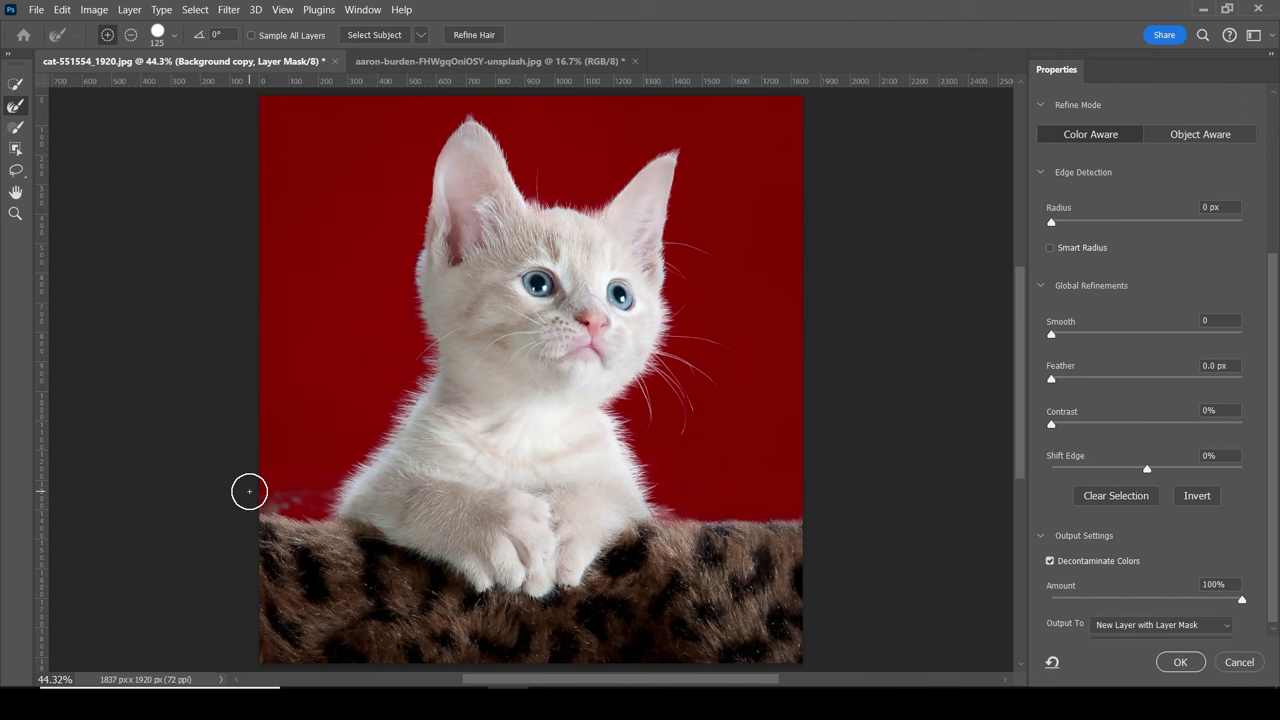
pyautogui.click(1175, 661)
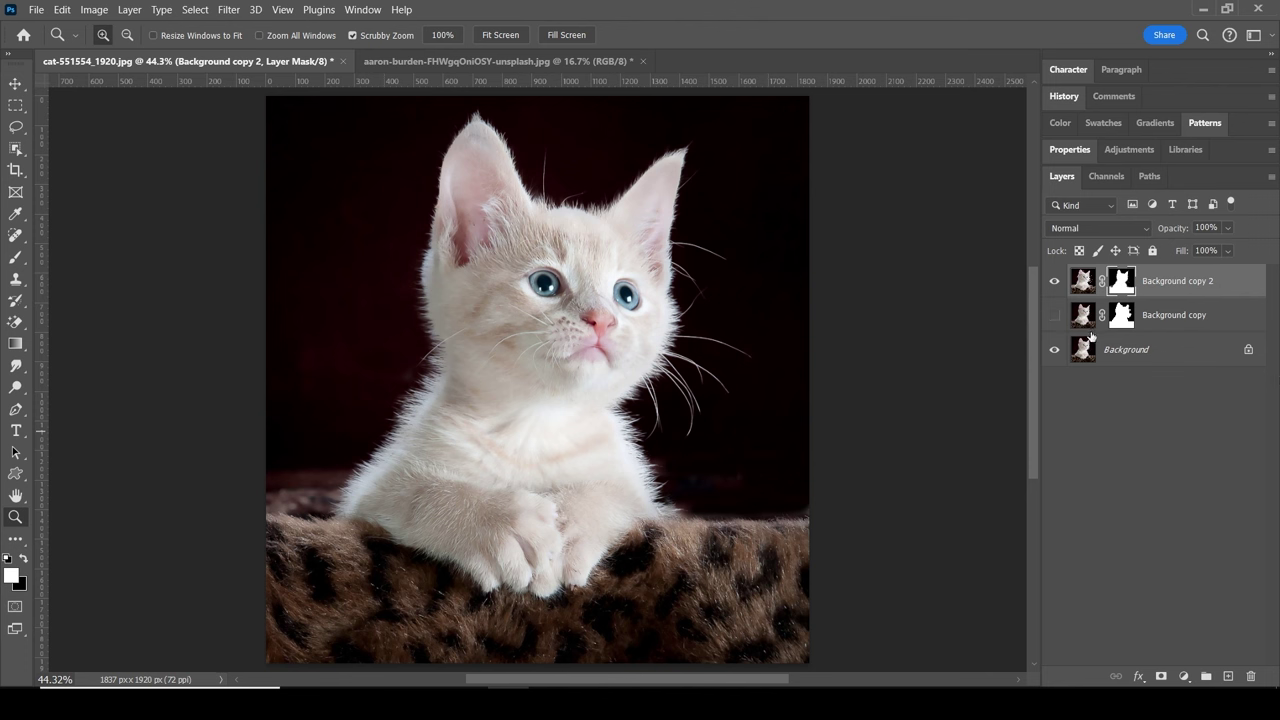
# Hide the original Background, paint out the brown fur patch on the left, and show the blossom document
pyautogui.click(1053, 350)
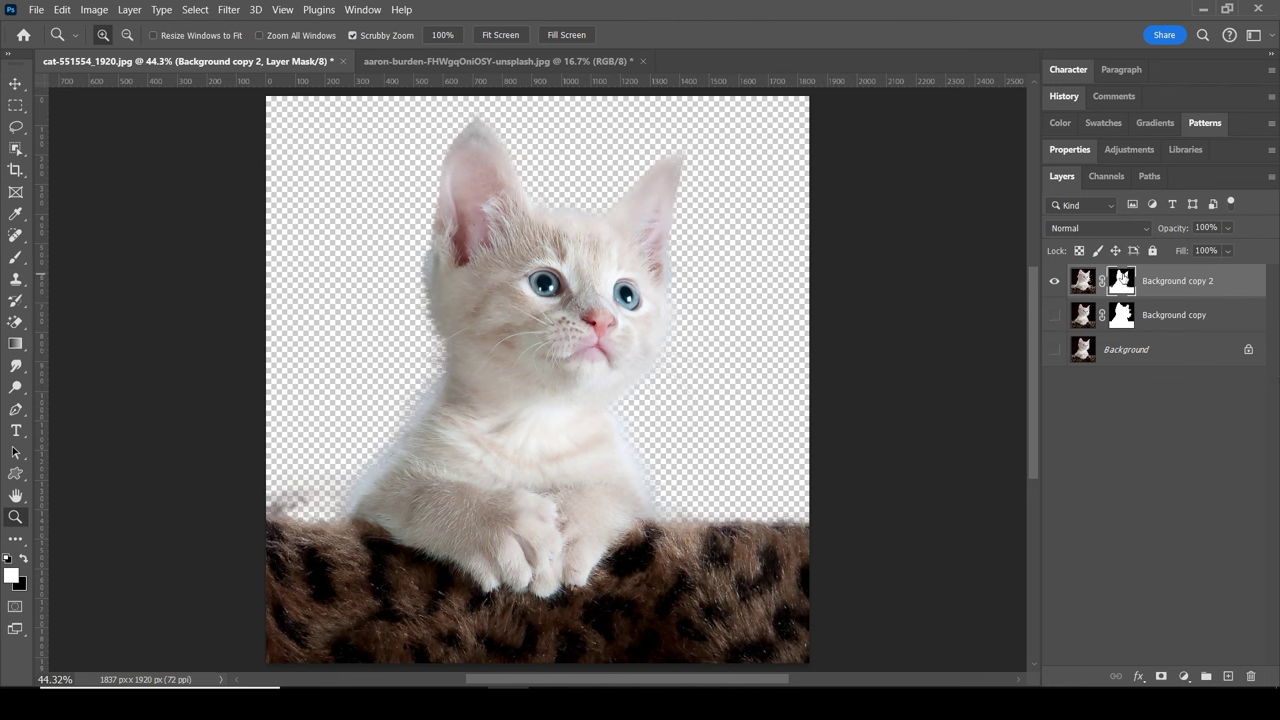
pyautogui.click(17, 262)
pyautogui.moveTo(301, 502); pyautogui.dragTo(276, 501)
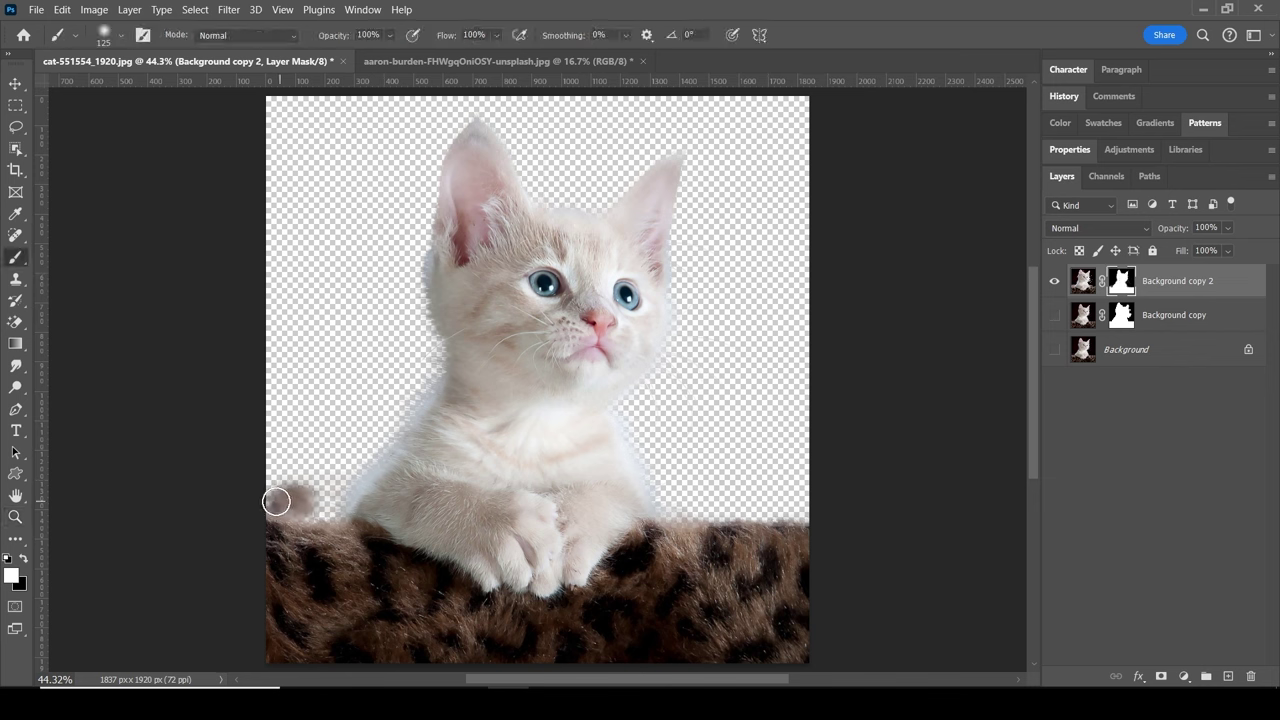
pyautogui.hotkey('ctrl', 'z')
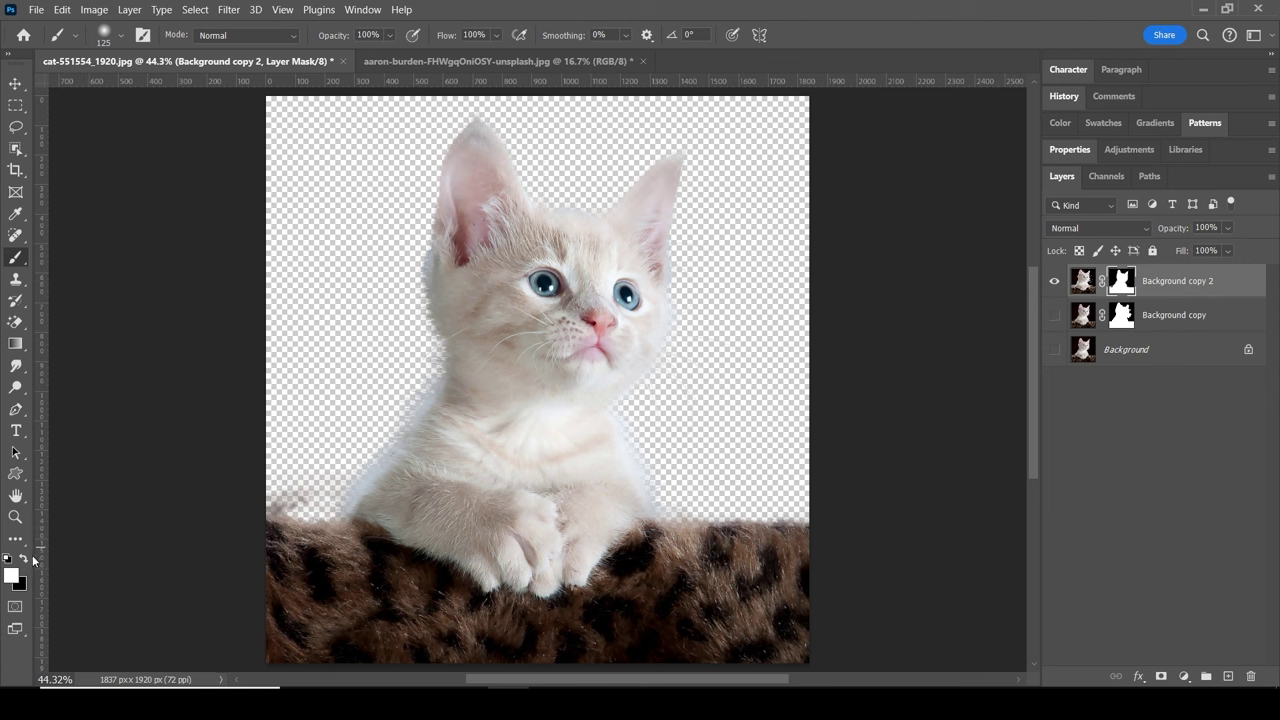
pyautogui.moveTo(312, 502)
pyautogui.mouseDown()
pyautogui.moveTo(286, 503)
pyautogui.moveTo(262, 477)
pyautogui.mouseUp()
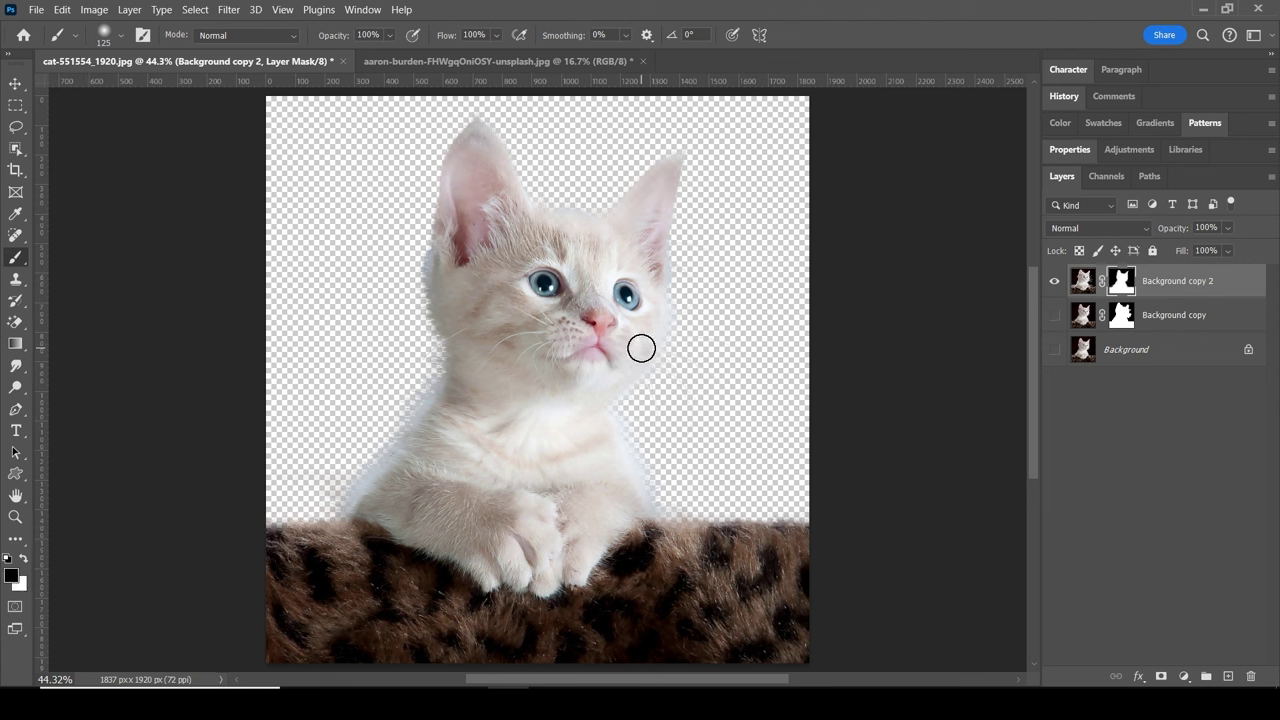
pyautogui.click(458, 60)
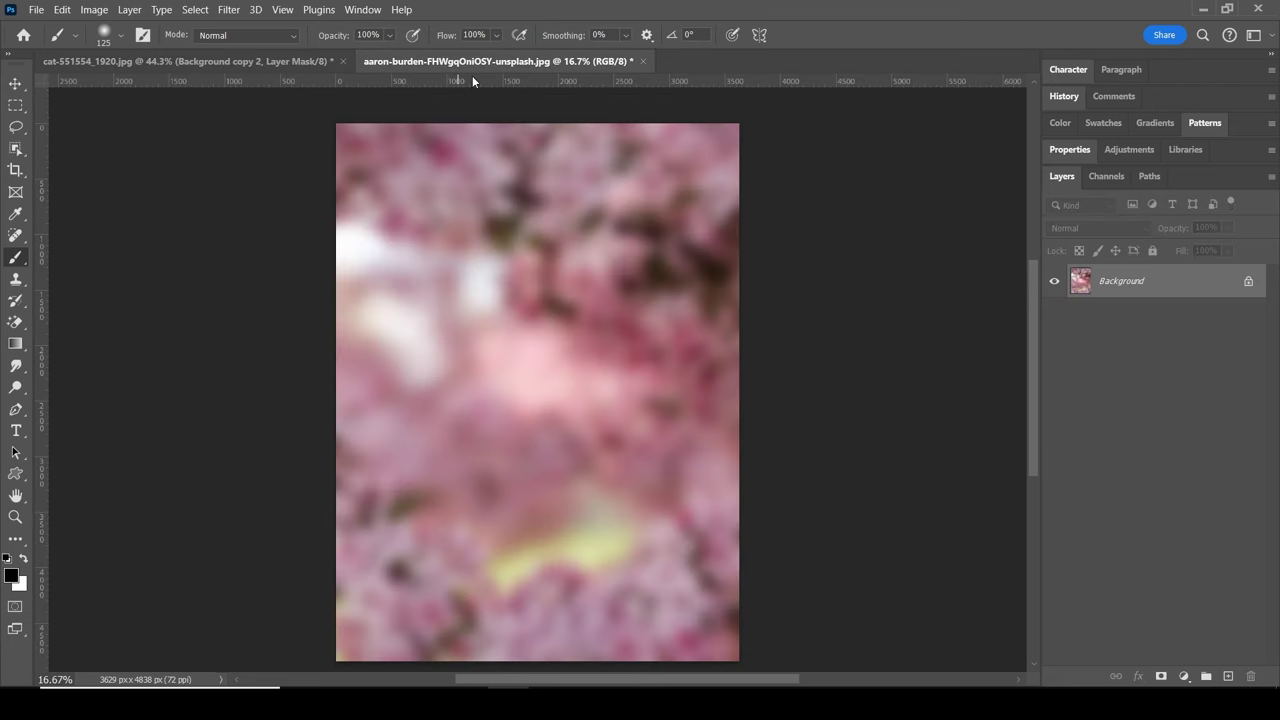
# Drag the blossom image into the kitten document as Layer 1 beneath Background copy 2
pyautogui.press('v')
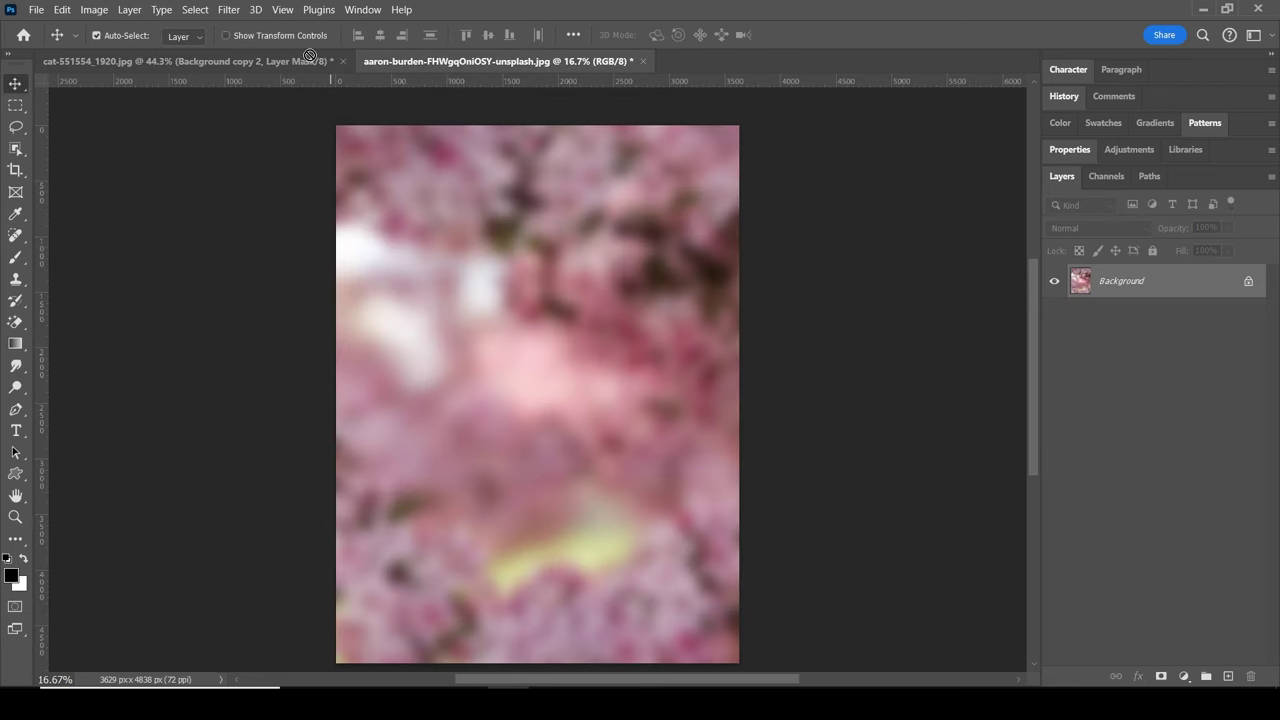
pyautogui.moveTo(310, 55); pyautogui.dragTo(311, 56)
pyautogui.moveTo(546, 284); pyautogui.dragTo(548, 285)
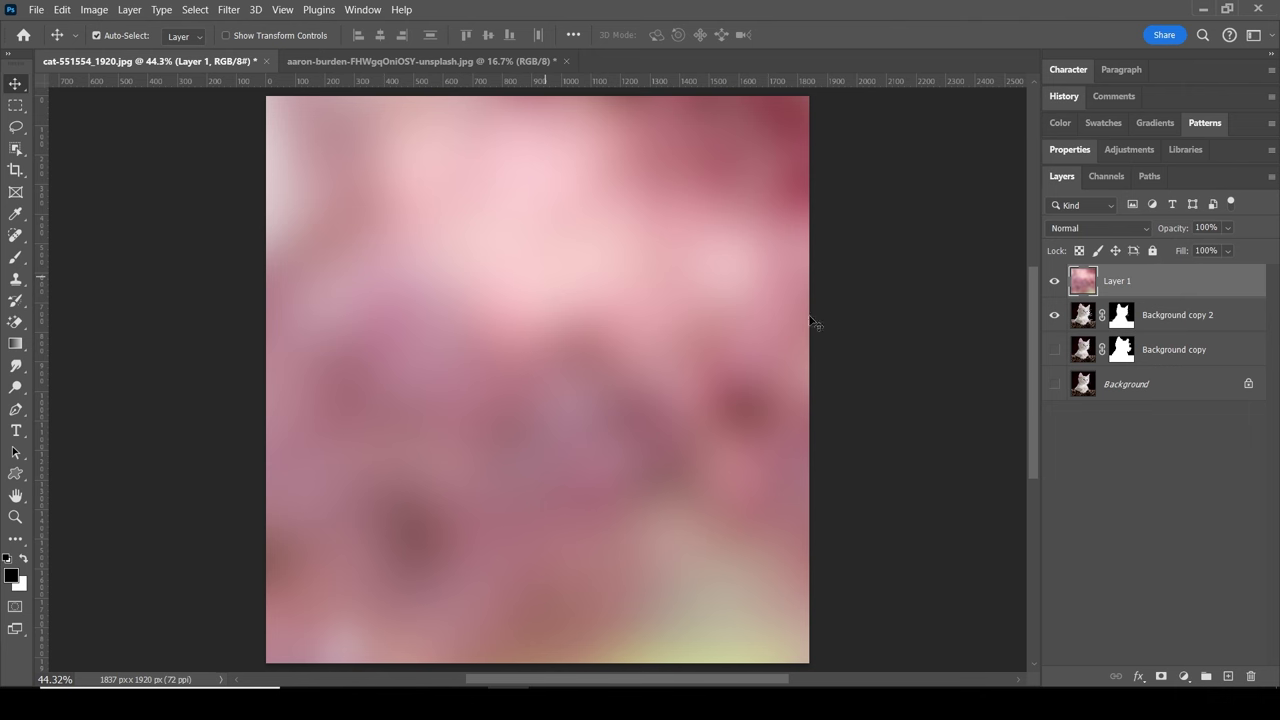
pyautogui.moveTo(1230, 284); pyautogui.dragTo(1238, 332)
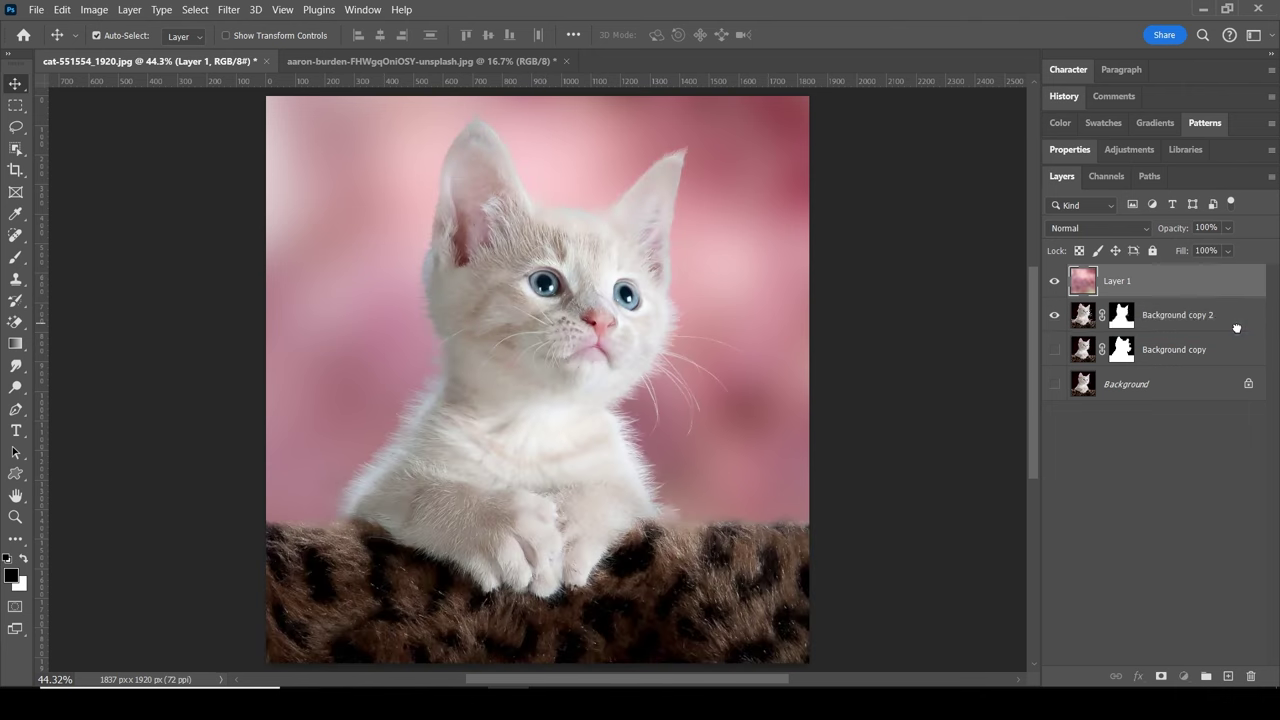
pyautogui.press('z')
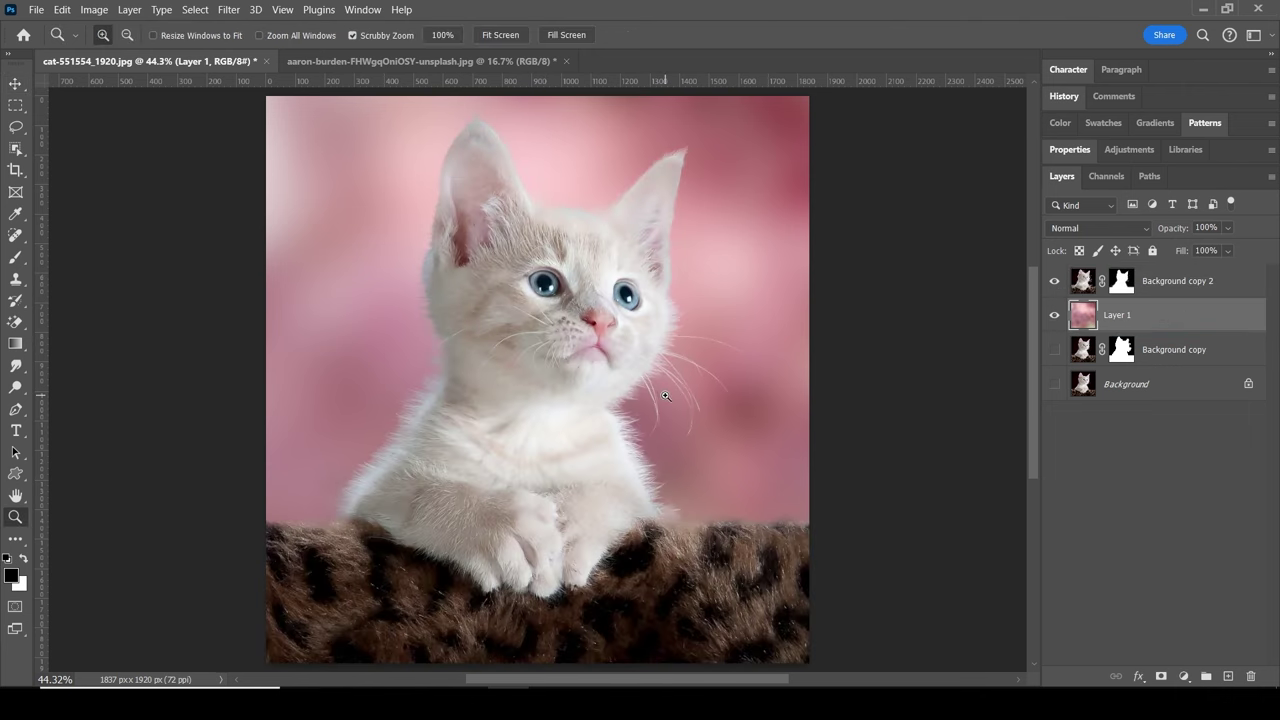
pyautogui.moveTo(663, 396); pyautogui.dragTo(645, 368)
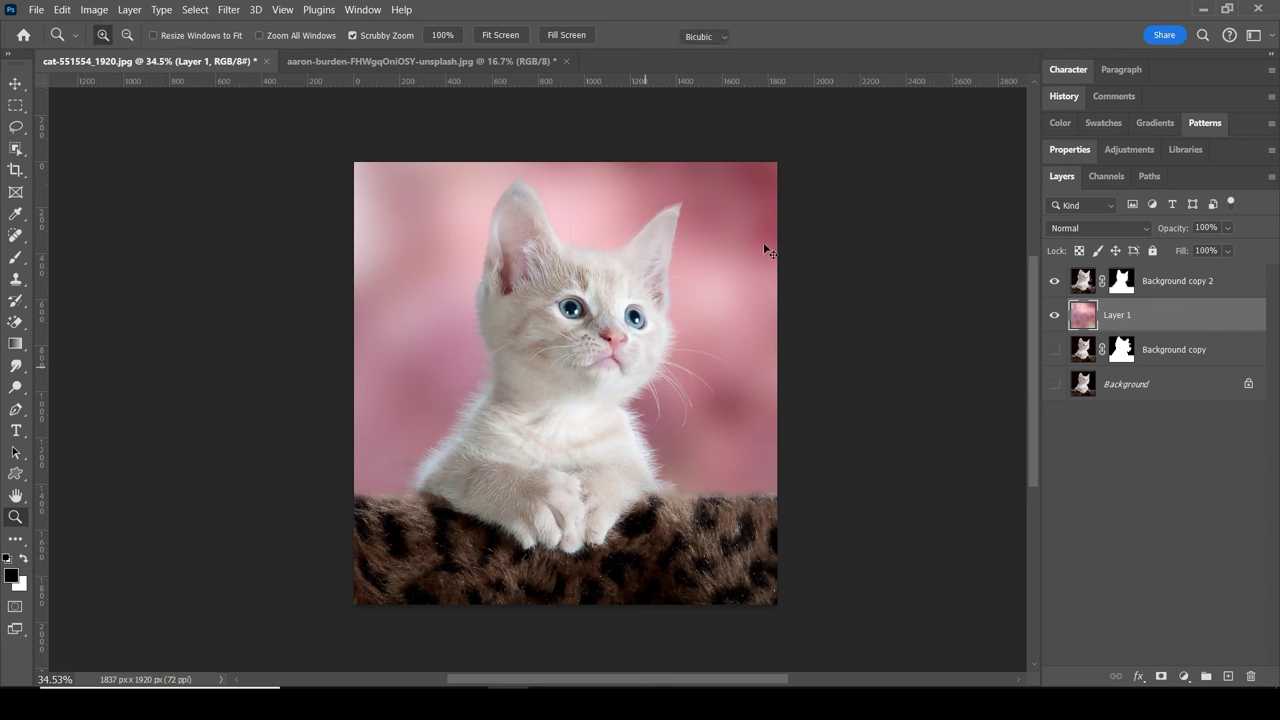
# Free-transform Layer 1 to 52%, shift it down and slightly left, and commit
pyautogui.hotkey('ctrl', 't')
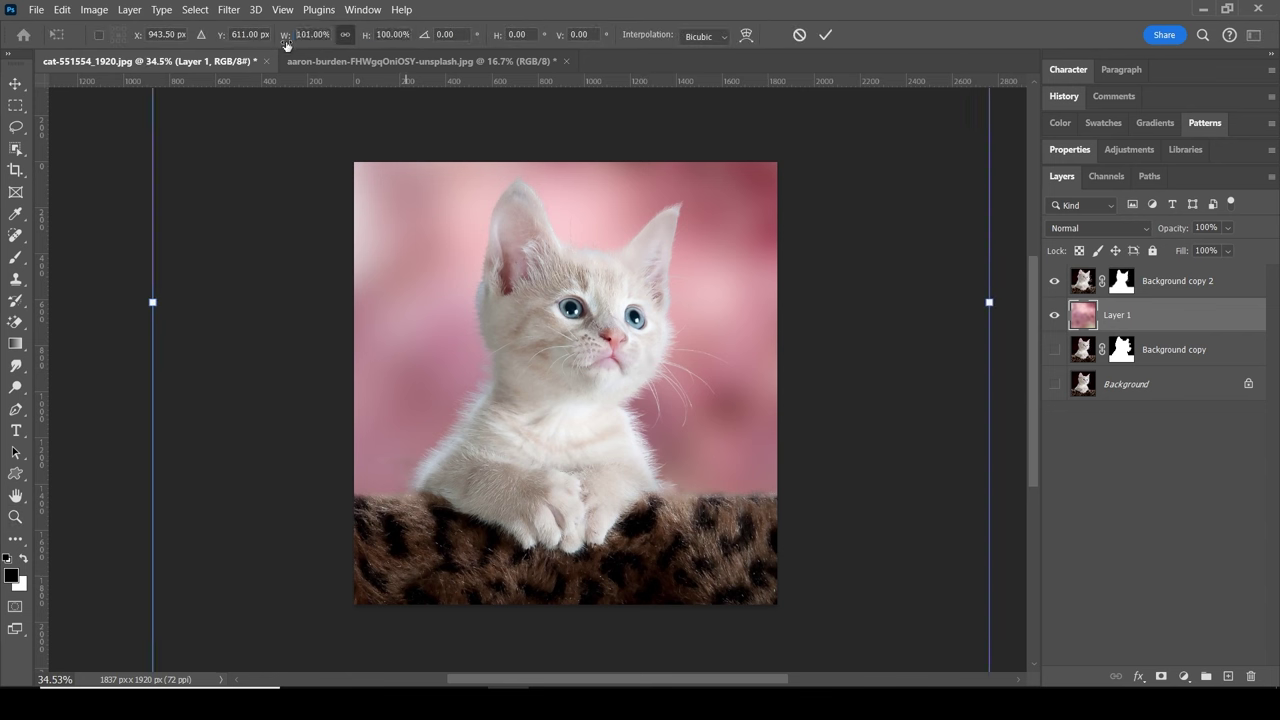
pyautogui.moveTo(287, 45); pyautogui.dragTo(245, 52)
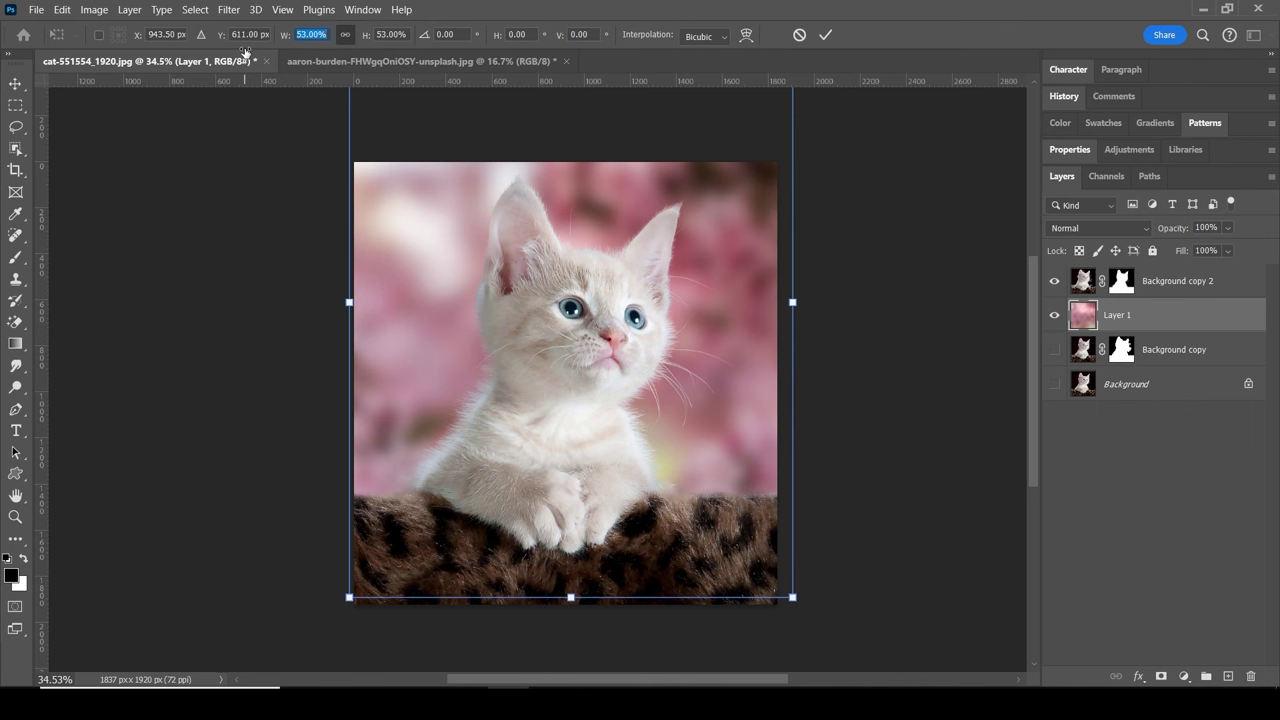
pyautogui.press('Down')
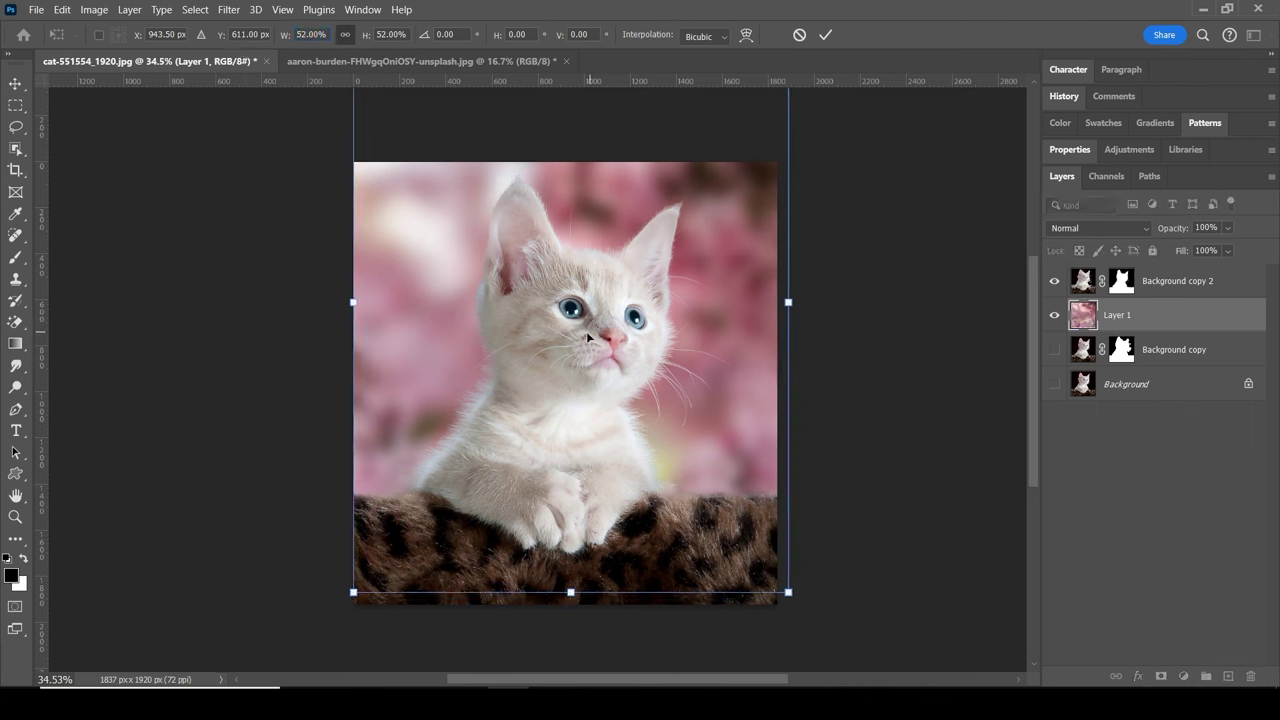
pyautogui.moveTo(587, 338)
pyautogui.mouseDown()
pyautogui.moveTo(576, 339)
pyautogui.moveTo(598, 338)
pyautogui.mouseUp()
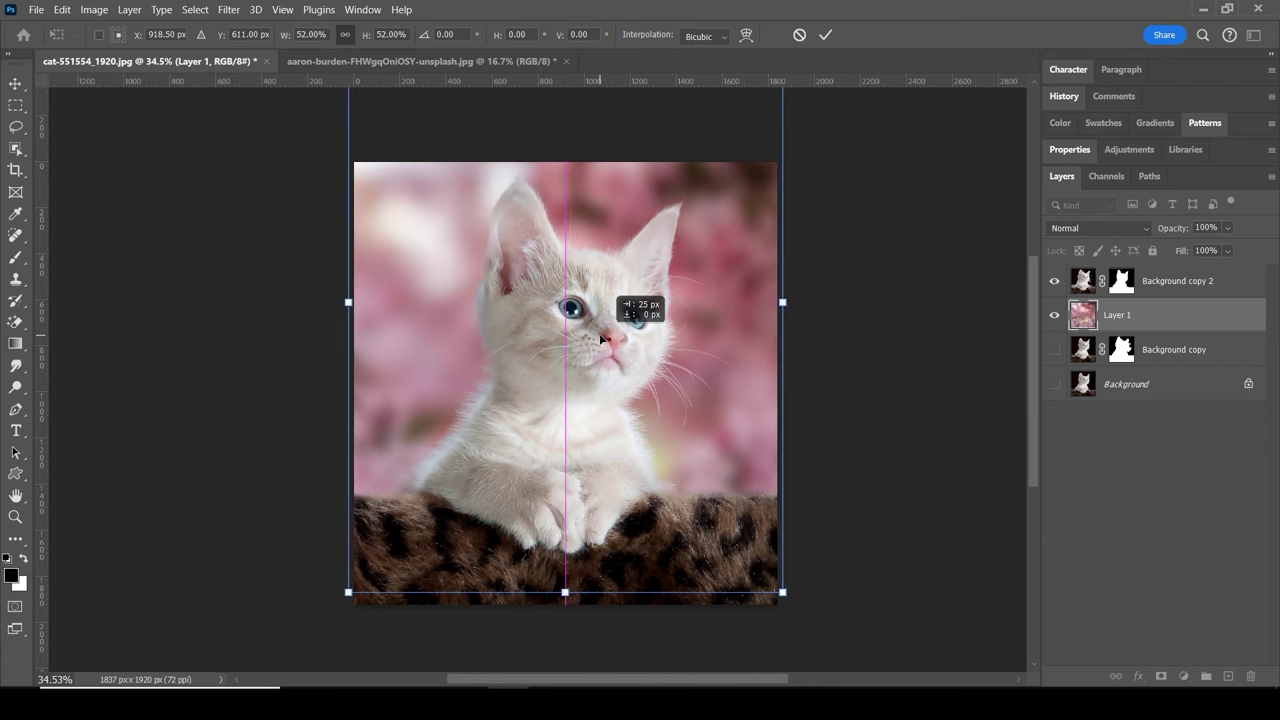
pyautogui.moveTo(609, 250); pyautogui.dragTo(601, 293)
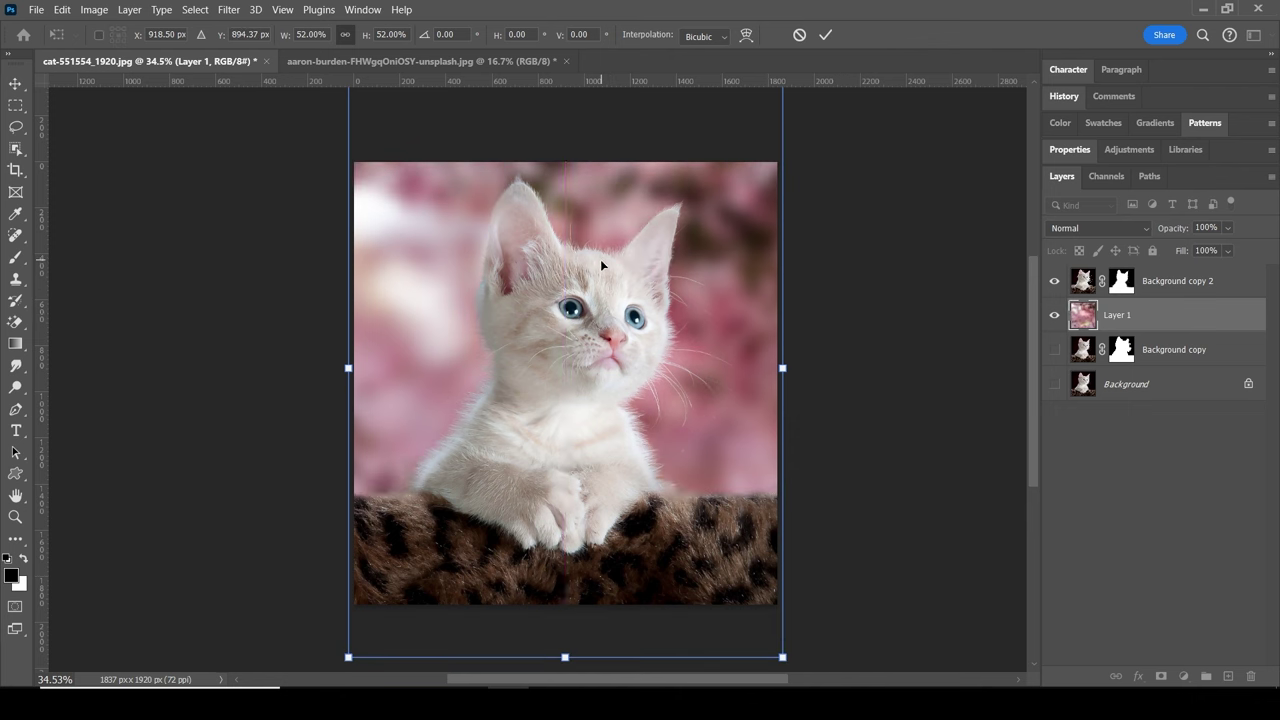
pyautogui.moveTo(600, 259); pyautogui.dragTo(602, 291)
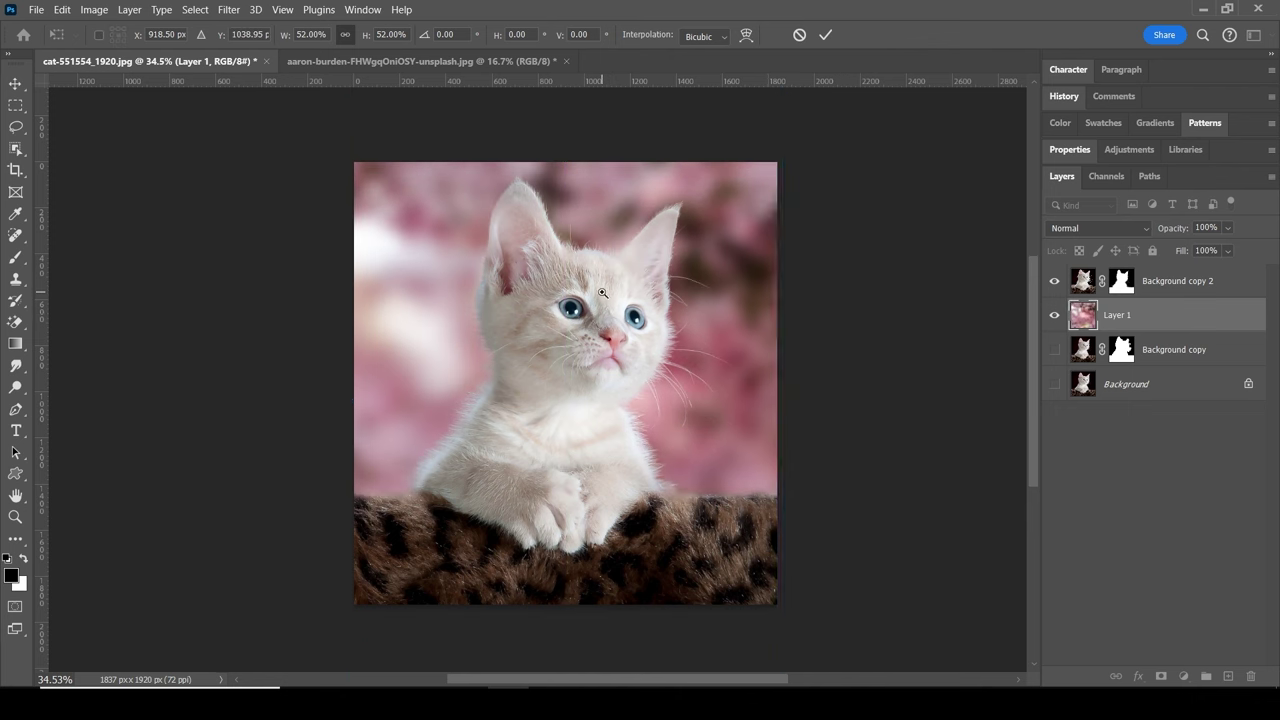
pyautogui.press('z')
pyautogui.moveTo(592, 318); pyautogui.dragTo(657, 347)
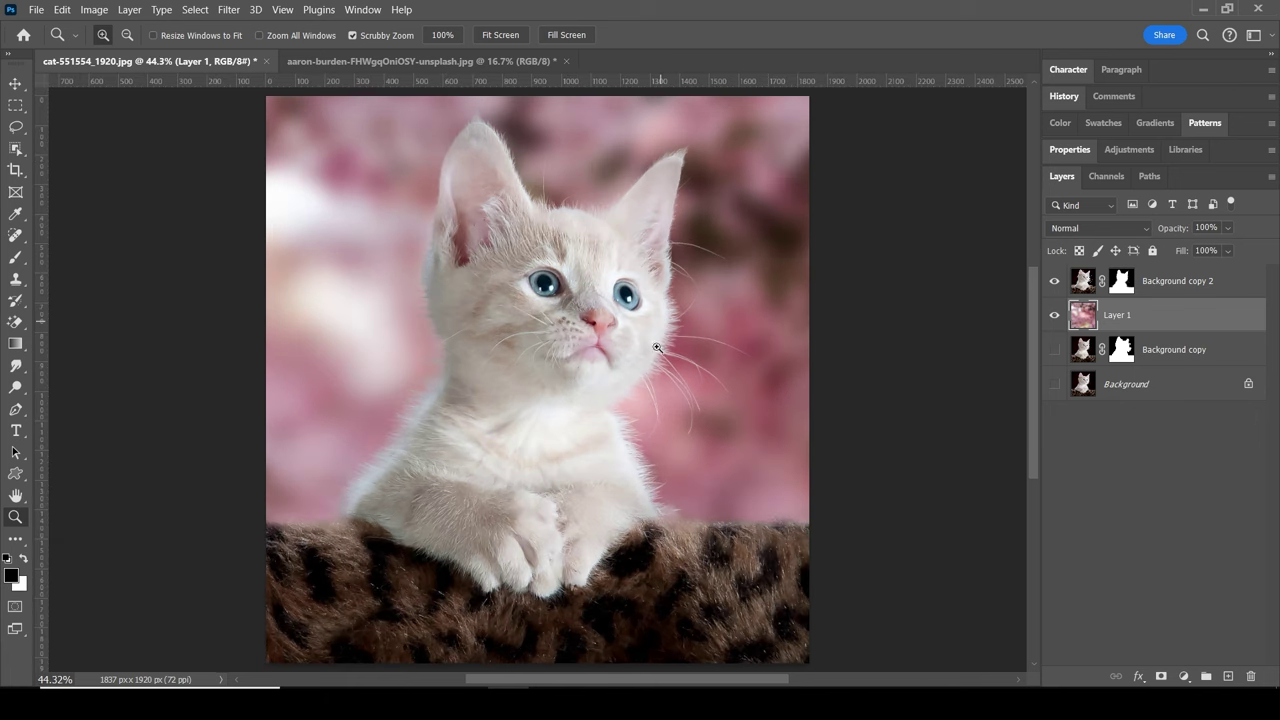
pyautogui.moveTo(426, 450)
pyautogui.mouseDown()
pyautogui.moveTo(451, 486)
pyautogui.moveTo(432, 473)
pyautogui.mouseUp()
pyautogui.moveTo(563, 257); pyautogui.dragTo(541, 407)
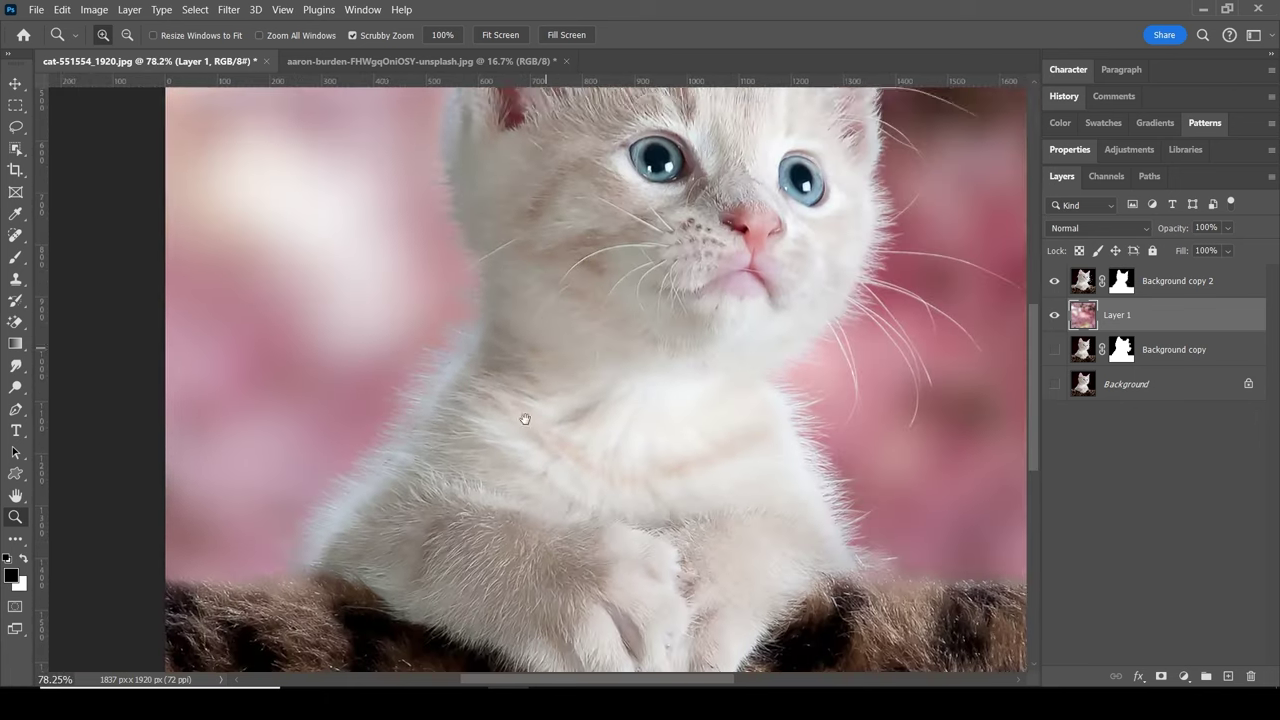
pyautogui.moveTo(740, 345)
pyautogui.mouseDown()
pyautogui.moveTo(726, 477)
pyautogui.moveTo(677, 329)
pyautogui.mouseUp()
pyautogui.moveTo(677, 423); pyautogui.dragTo(678, 368)
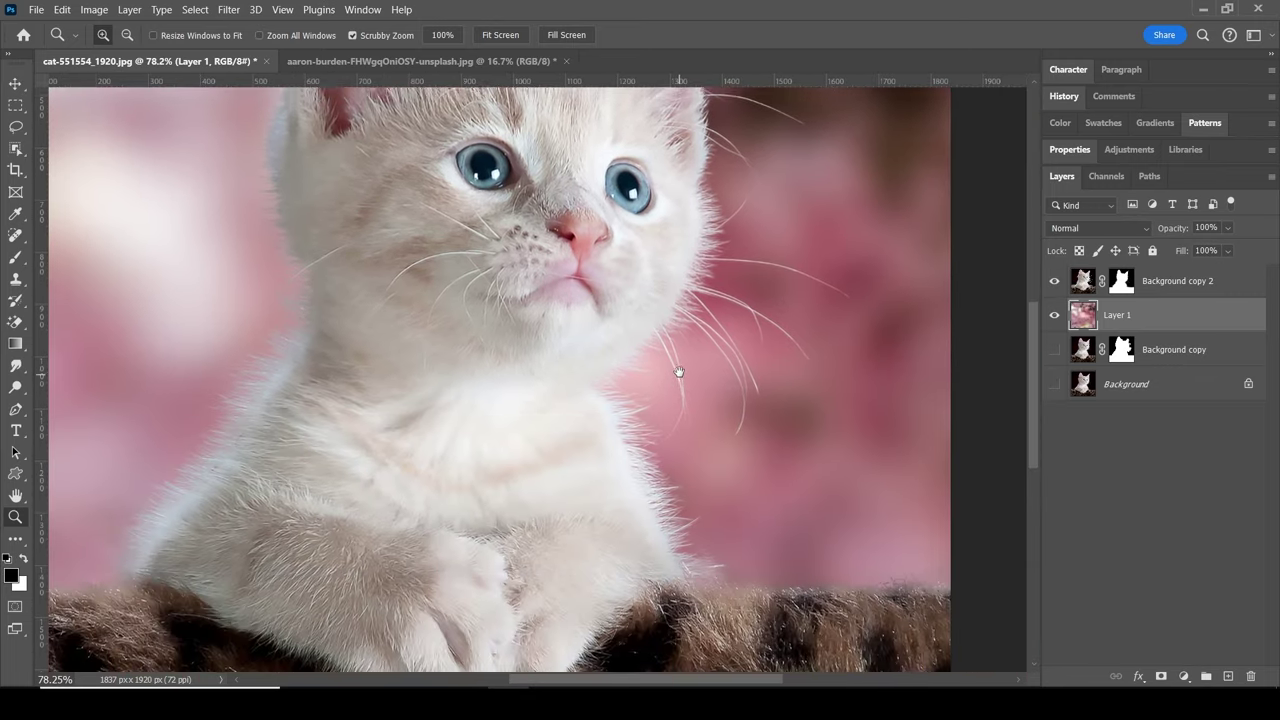
pyautogui.rightClick(611, 371)
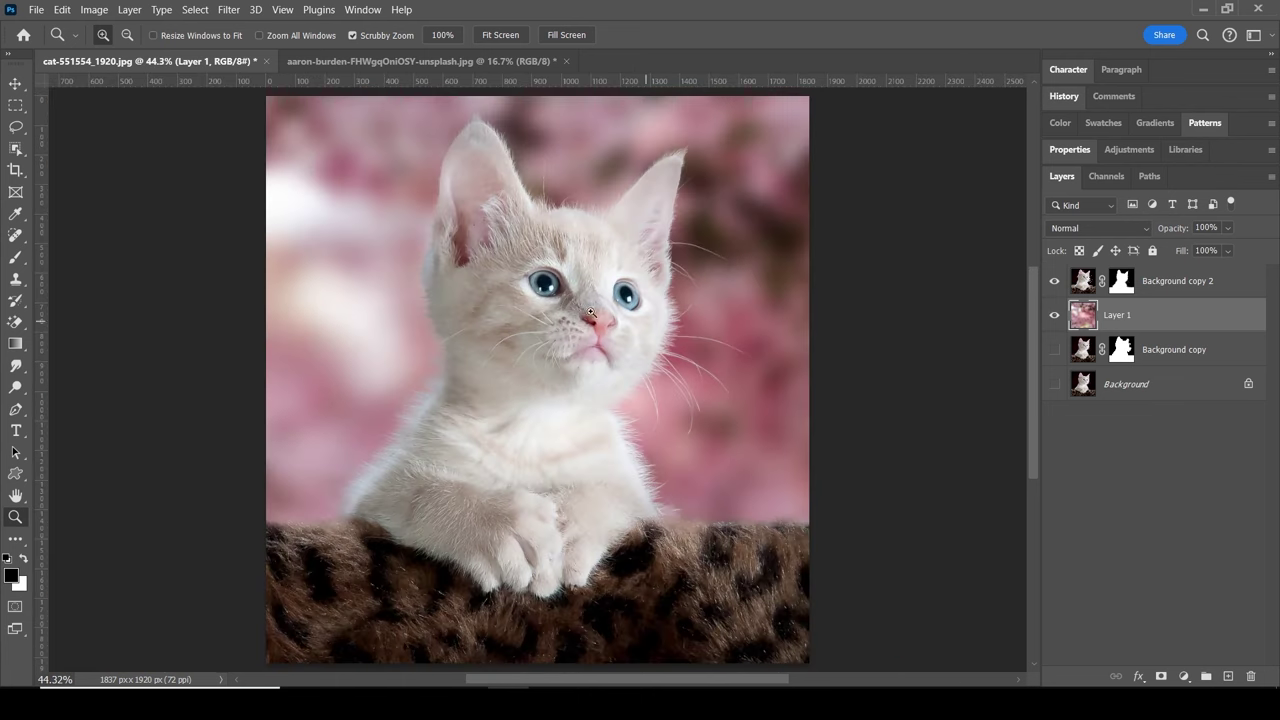